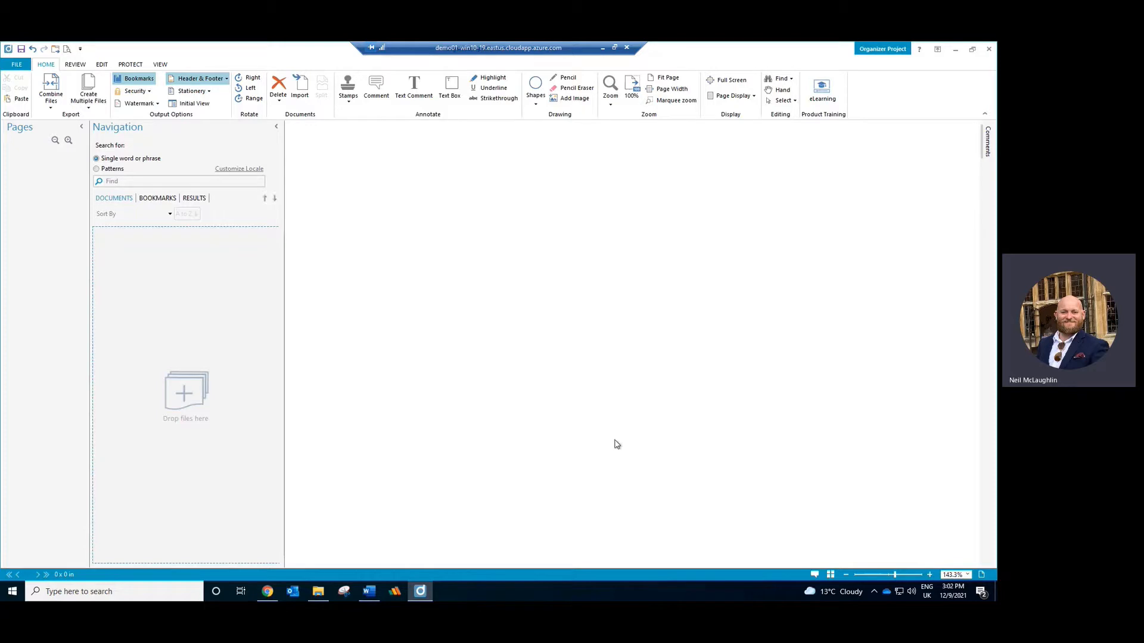
# Add ACME2005 Balance Sheet, Arrangement Letter DocsCorp with references, Creating and Optimising Leases, and Original Document from the Court Bundle Sample Documents folder to the project.
pyautogui.click(318, 592)
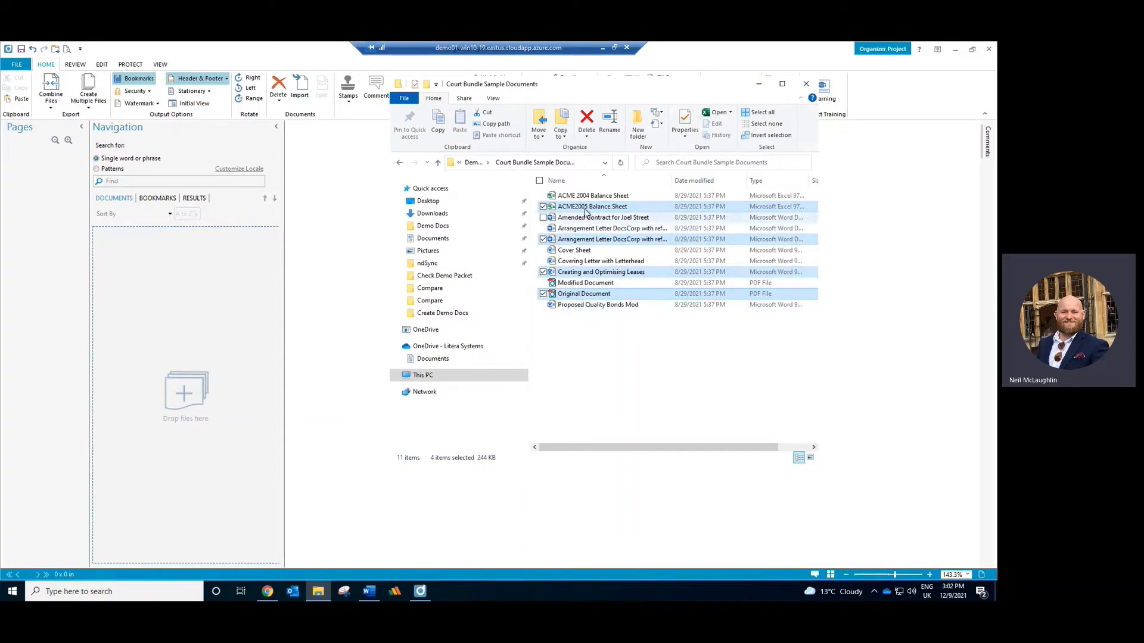
pyautogui.moveTo(586, 213); pyautogui.dragTo(190, 311)
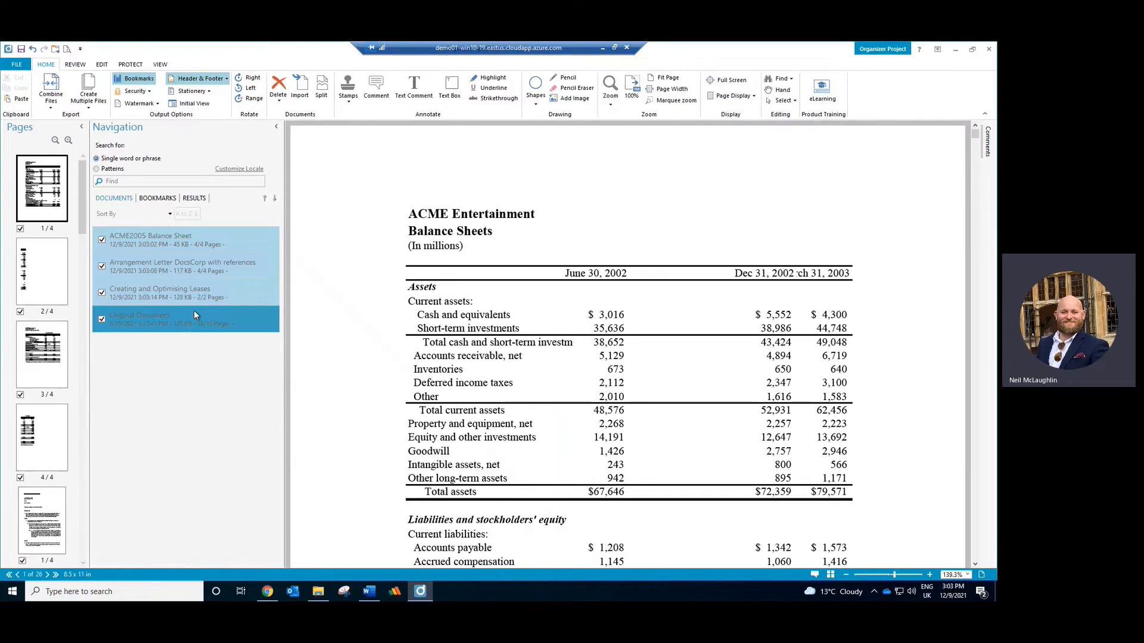
# Preview Original Document, look over the thumbnails of all project pages, and return to the document view.
pyautogui.click(143, 313)
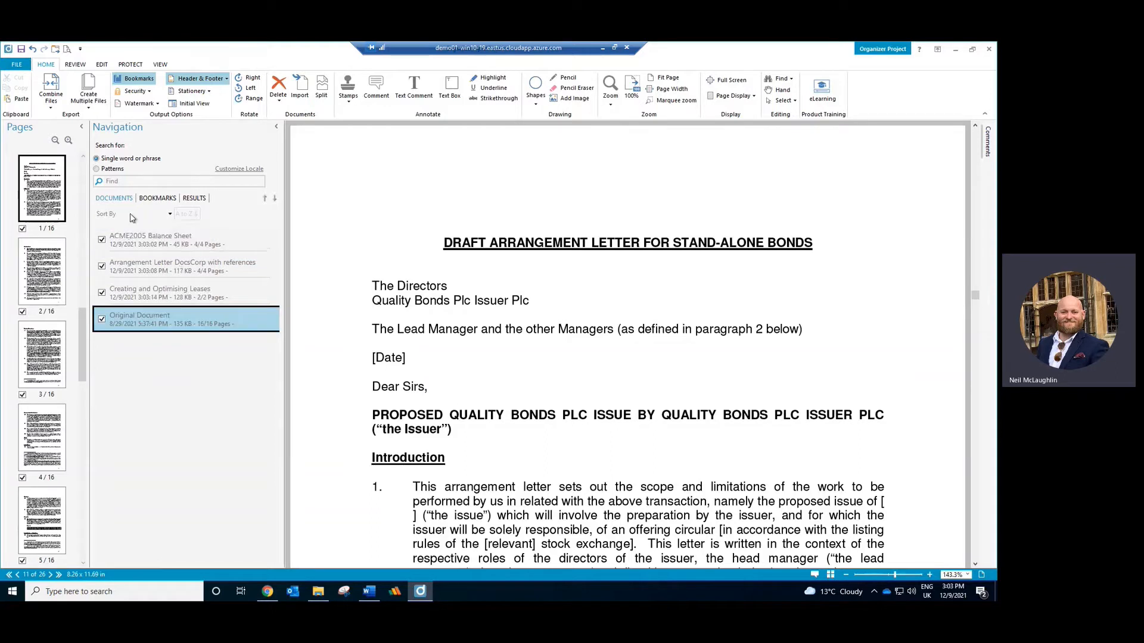
pyautogui.click(46, 203)
pyautogui.click(830, 574)
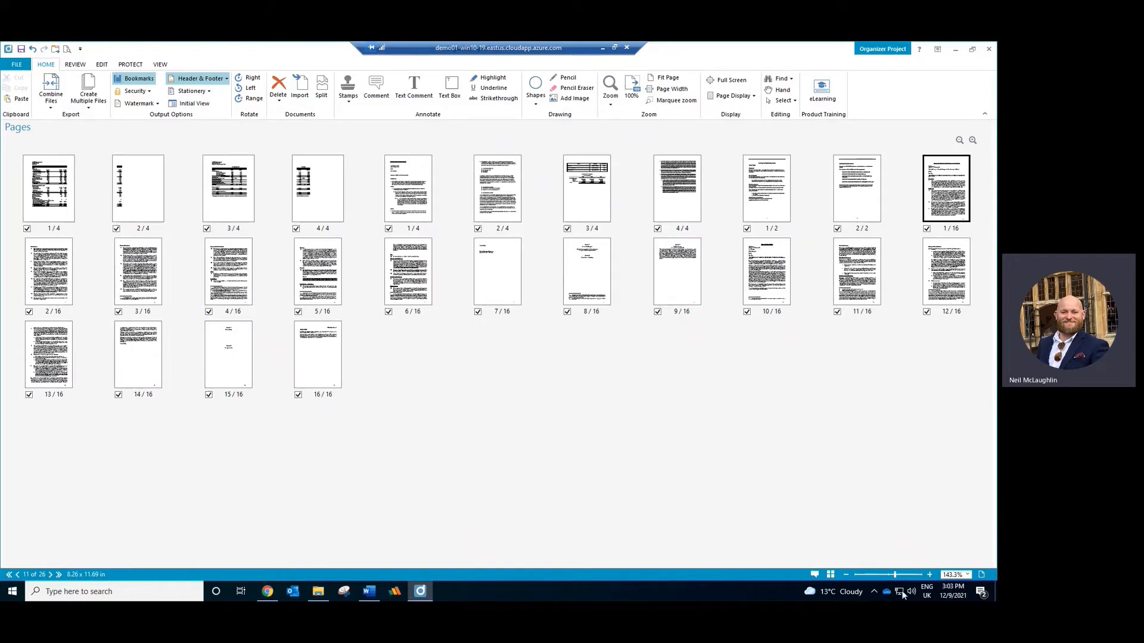
pyautogui.click(831, 574)
# Move Original Document to the start of the document list, ahead of ACME2005 Balance Sheet.
pyautogui.click(117, 278)
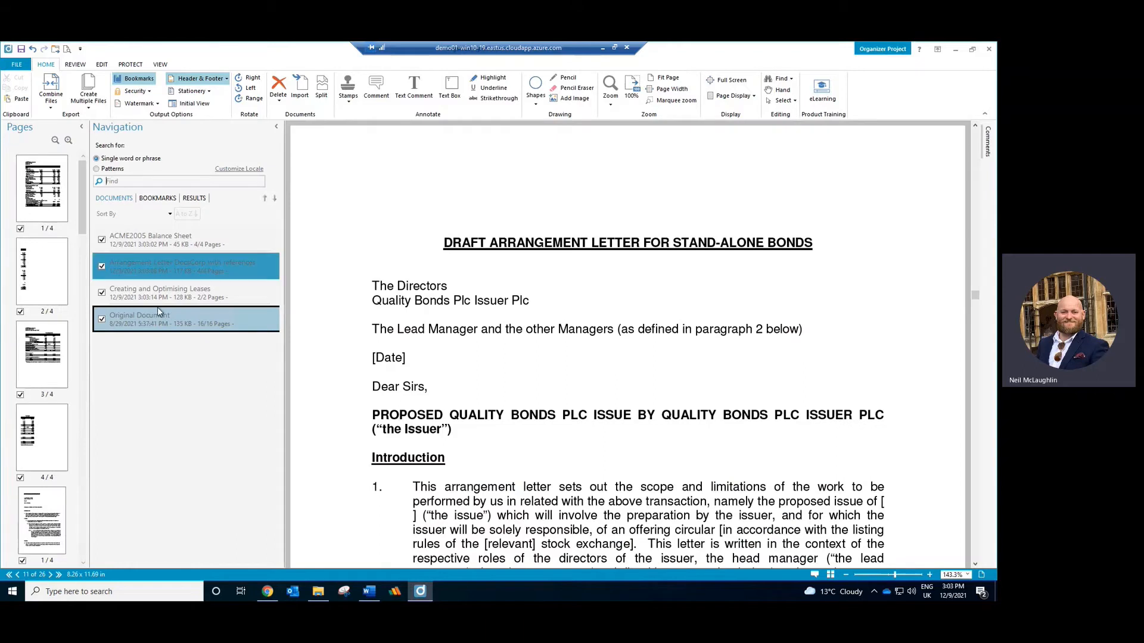
pyautogui.click(171, 327)
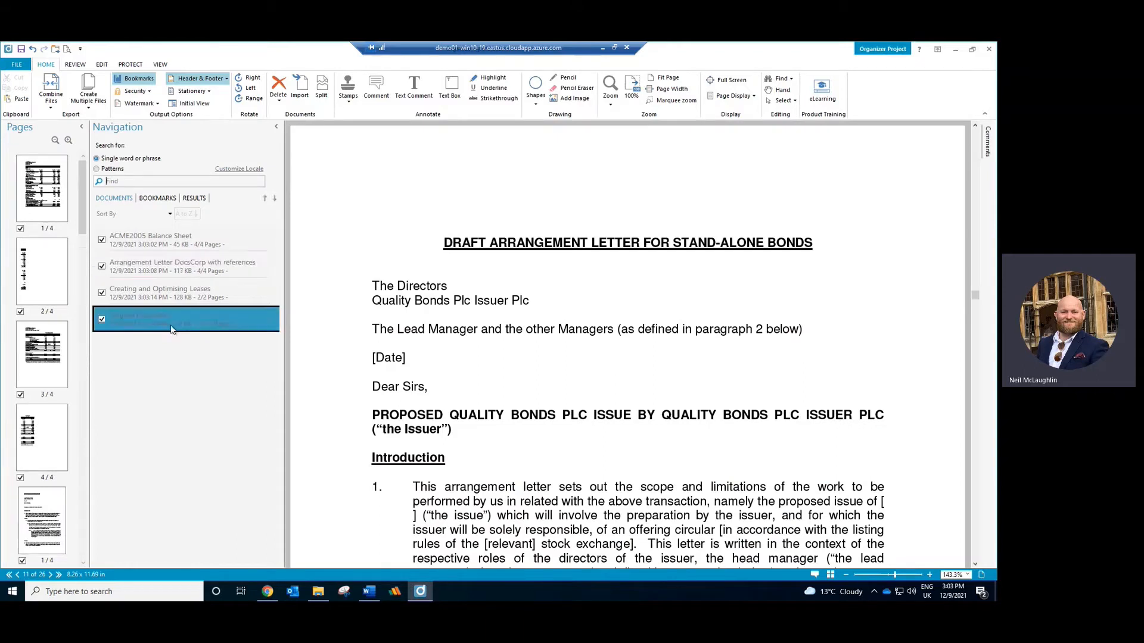
pyautogui.moveTo(171, 329); pyautogui.dragTo(176, 250)
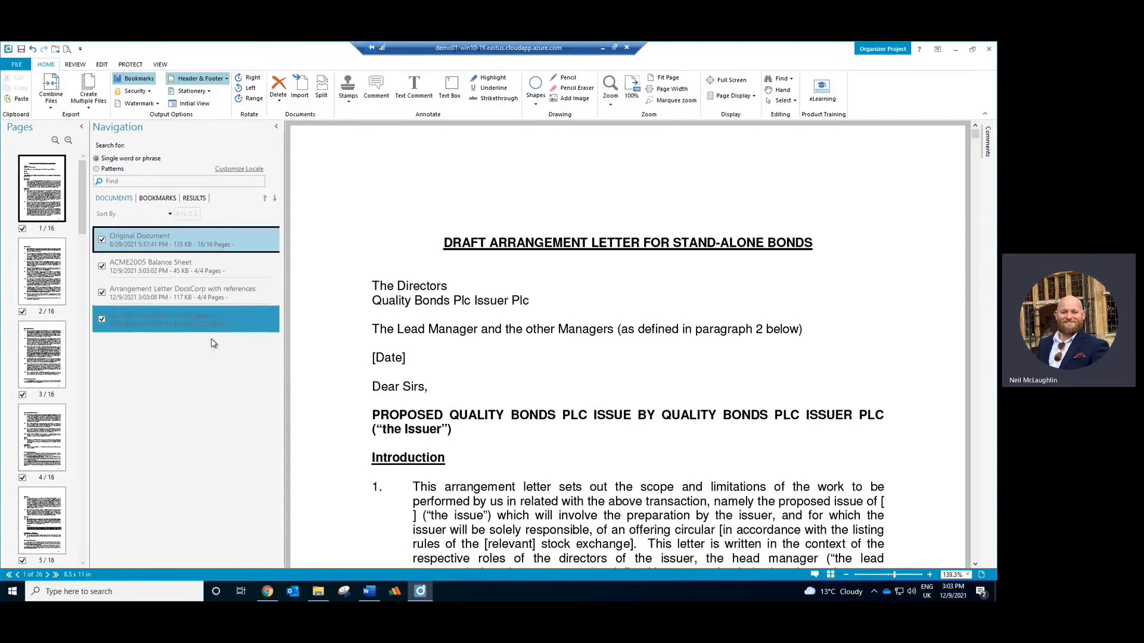
# Examine the first two balance sheet pages among all page thumbnails and open page 2 of 4 at full size.
pyautogui.click(831, 575)
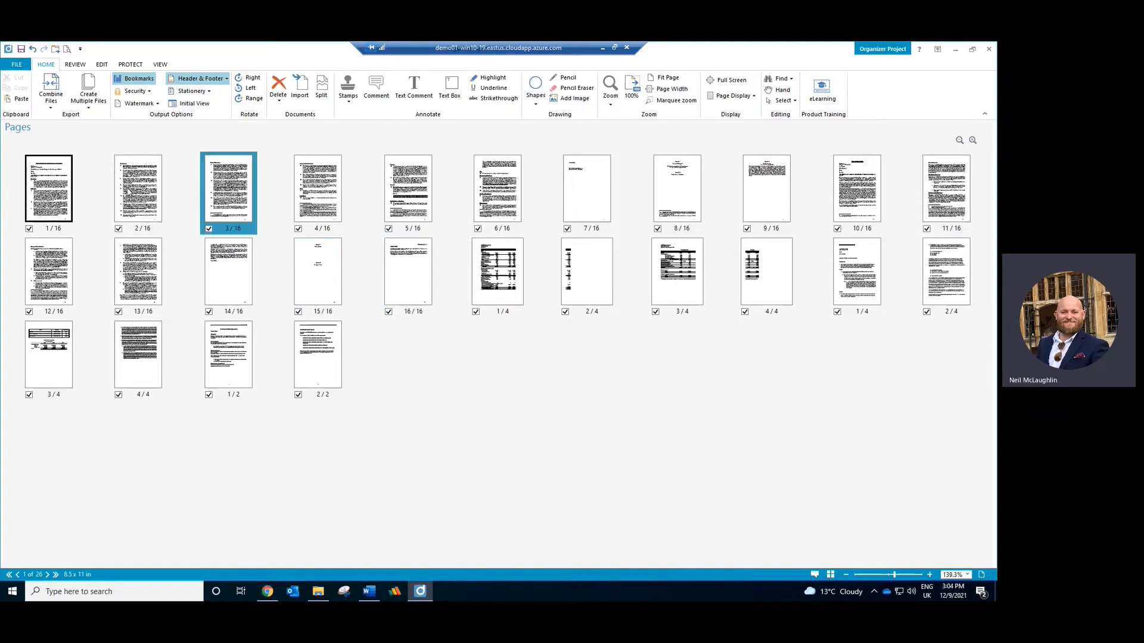
pyautogui.click(597, 272)
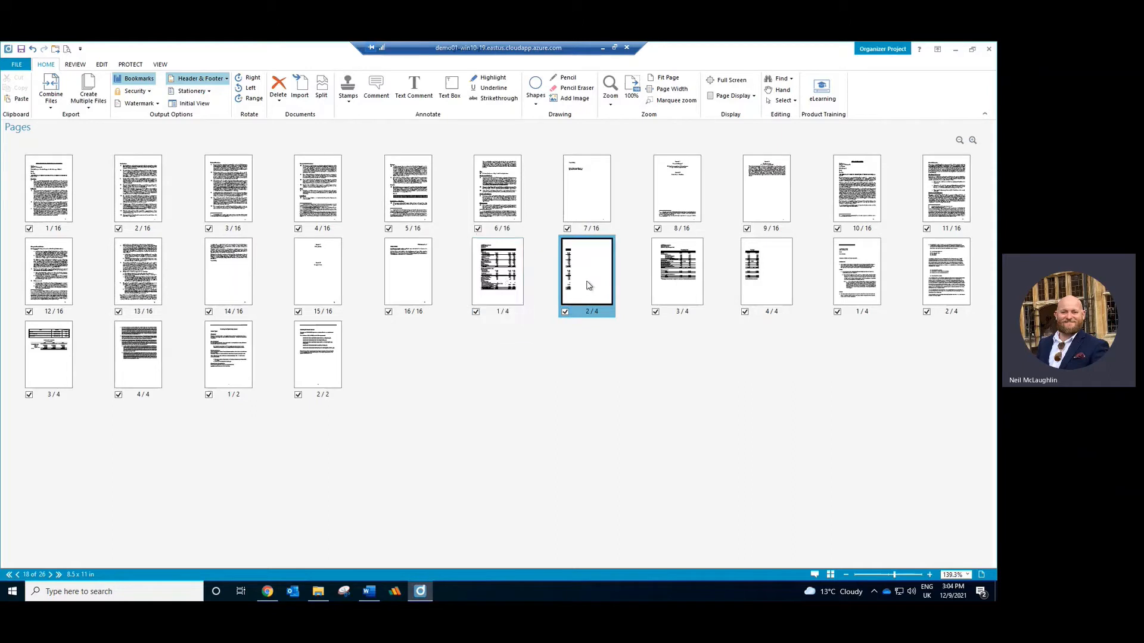
pyautogui.click(511, 279)
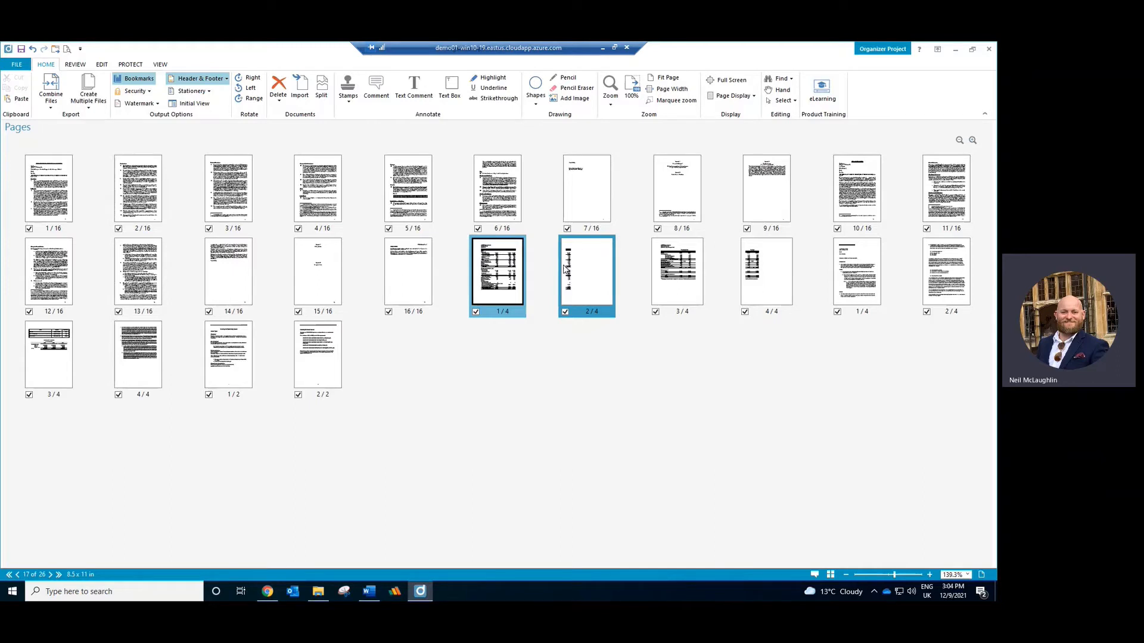
pyautogui.doubleClick(594, 275)
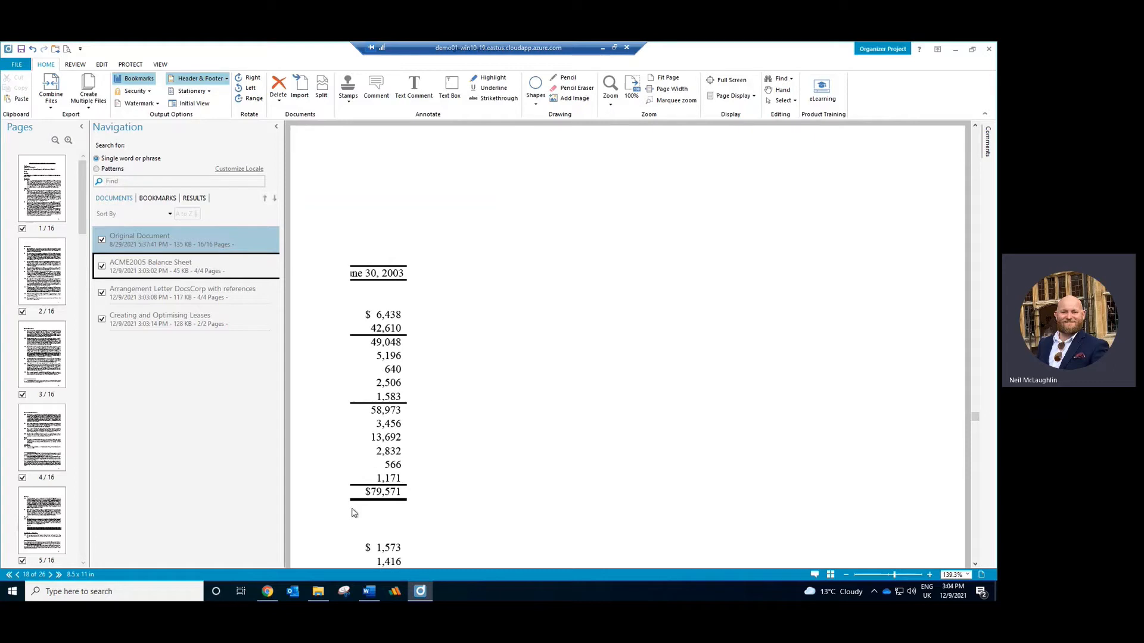
# Open the source ACME2005 Balance Sheet workbook in Excel from the Court Bundle Sample Documents folder.
pyautogui.click(318, 591)
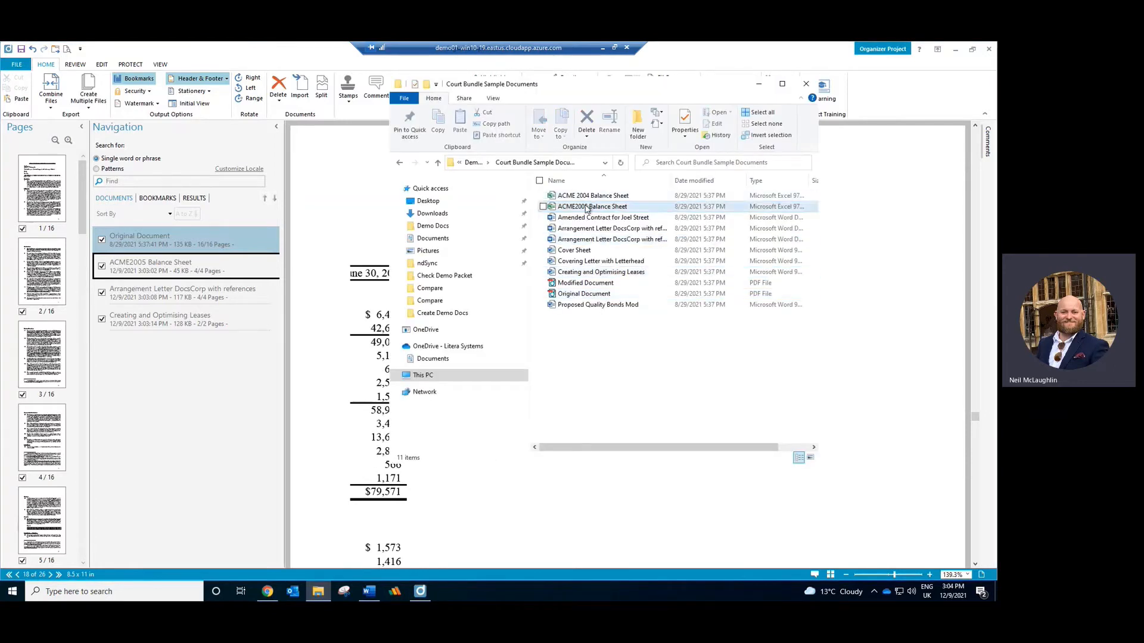
pyautogui.doubleClick(587, 207)
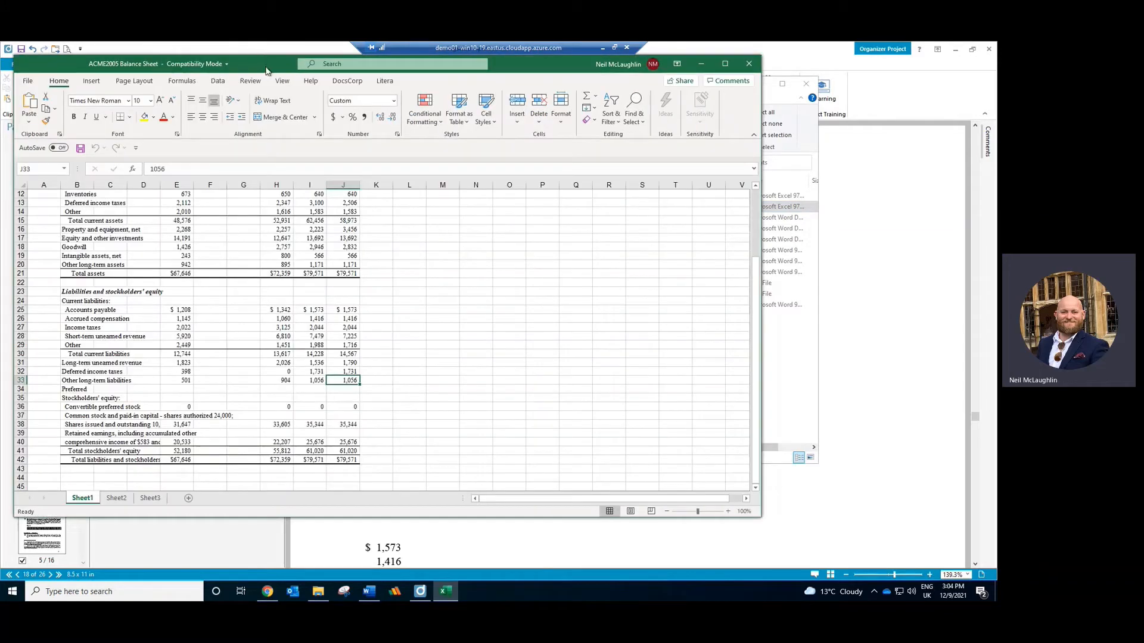
pyautogui.moveTo(298, 71); pyautogui.dragTo(430, 82)
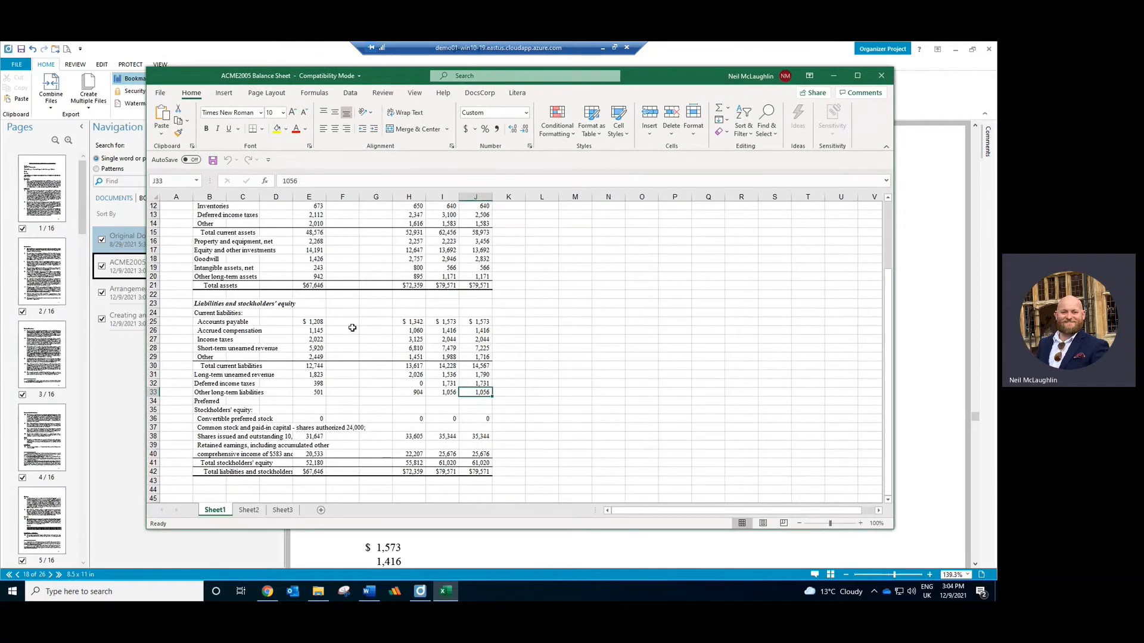
pyautogui.scroll(3, 353, 329)
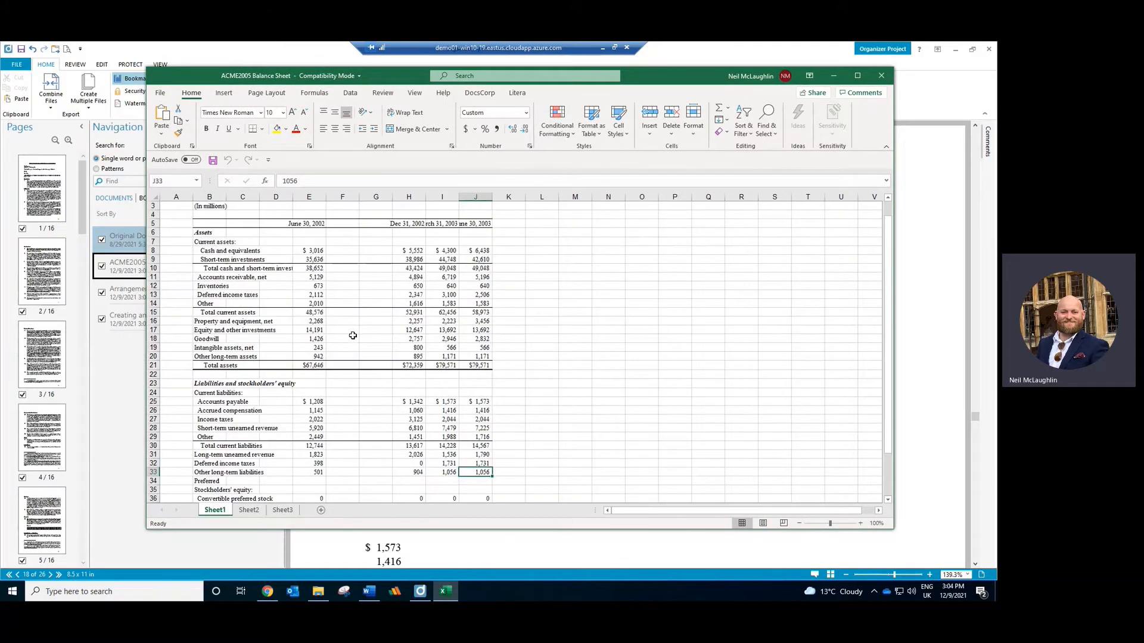
pyautogui.scroll(1, 356, 331)
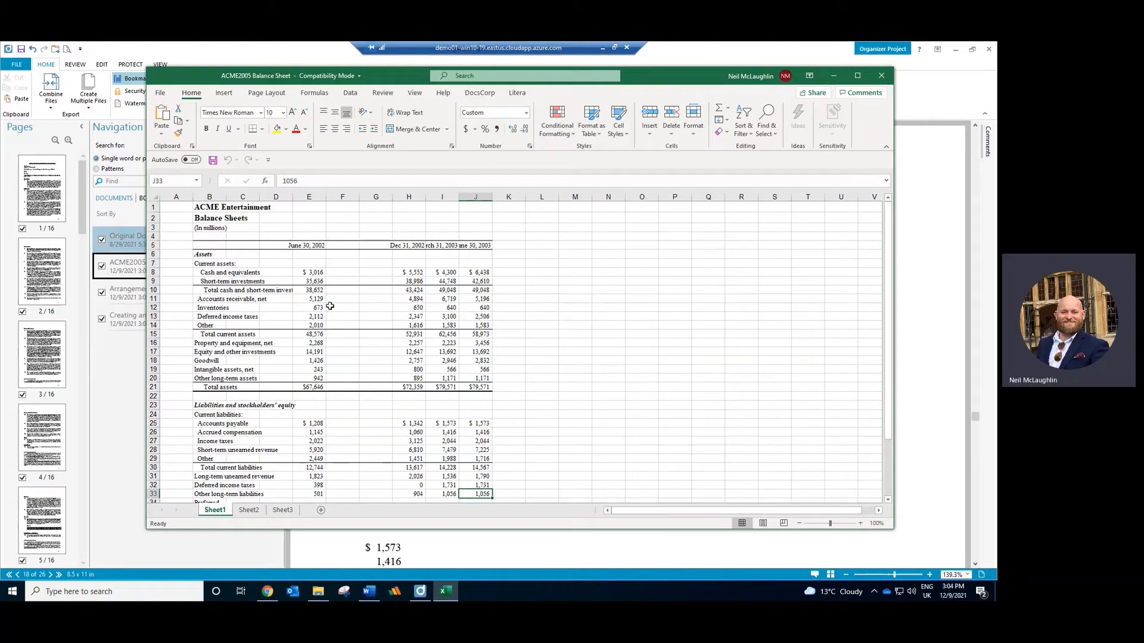
# Print only the selected range B1:J21 of Sheet1 to the DocsCorp PDF Printer, using Print Selection.
pyautogui.click(208, 207)
pyautogui.moveTo(217, 220); pyautogui.dragTo(487, 393)
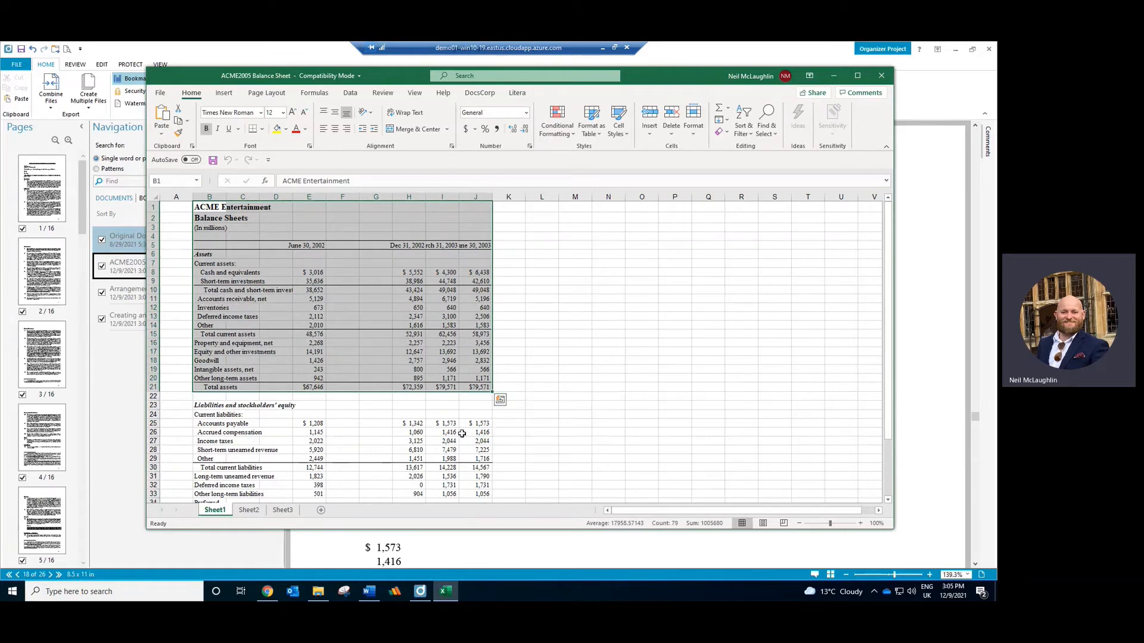
pyautogui.click(249, 511)
pyautogui.click(215, 511)
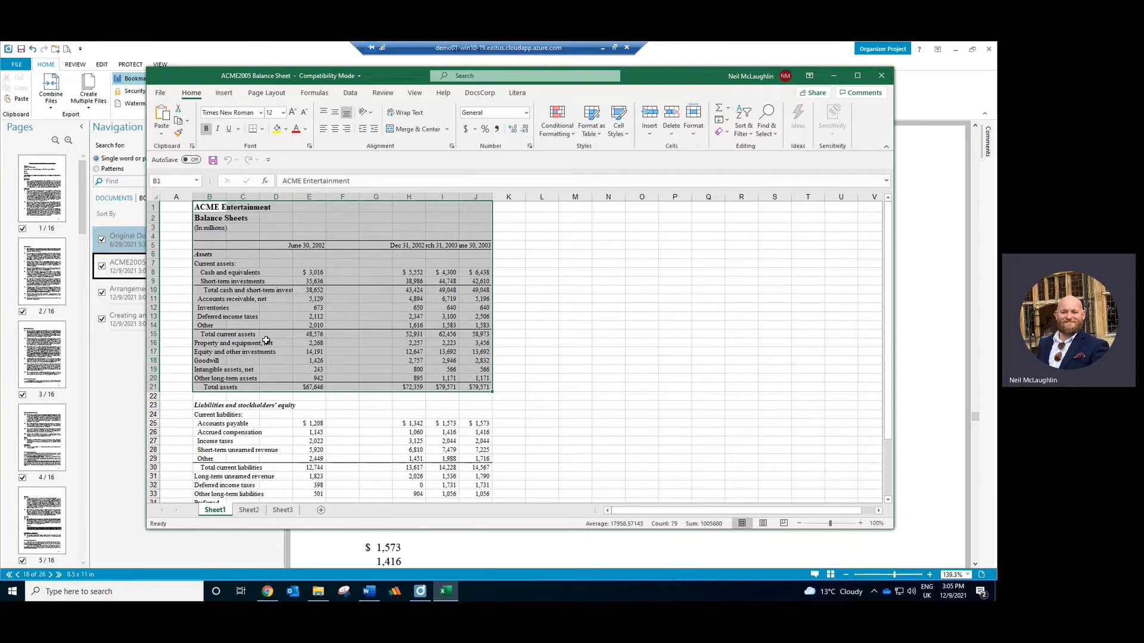
pyautogui.click(161, 93)
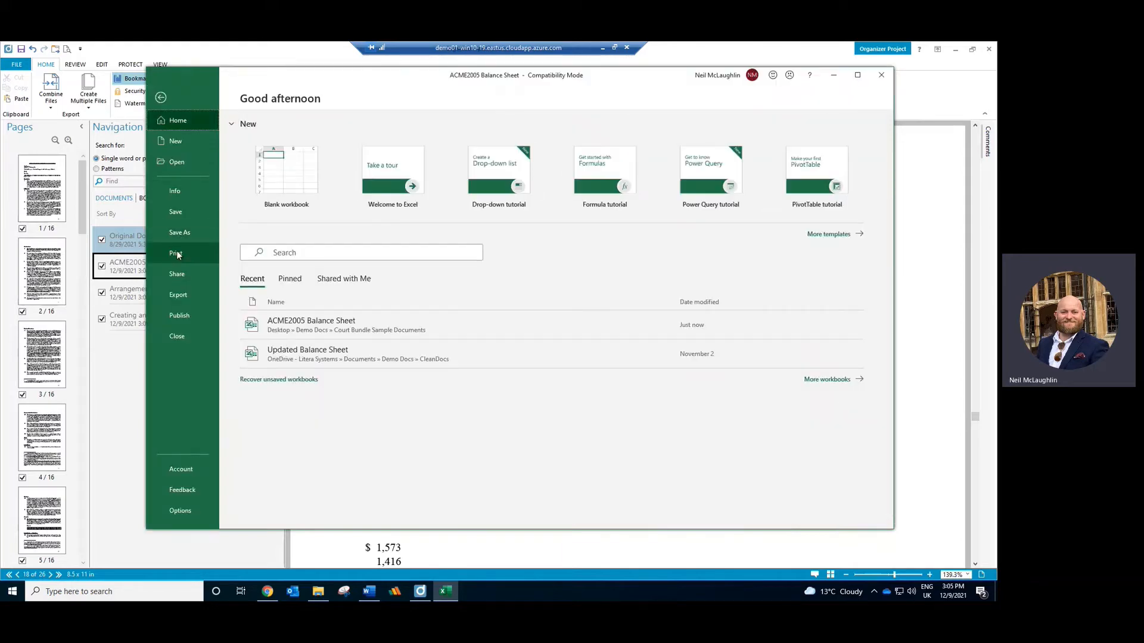
pyautogui.click(175, 253)
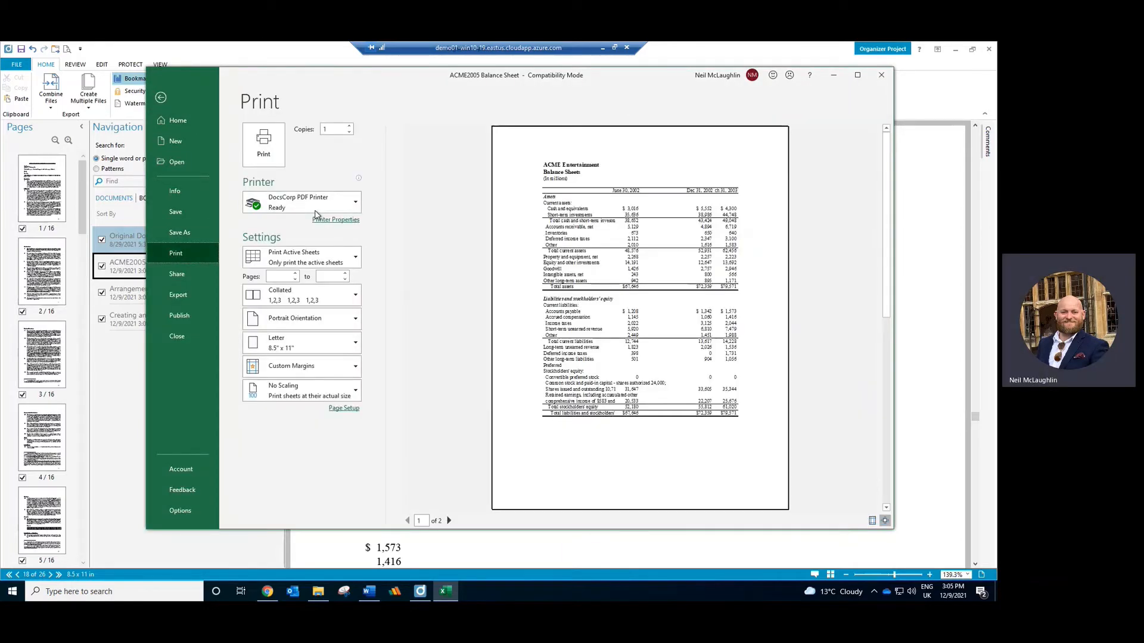
pyautogui.click(332, 261)
pyautogui.click(323, 330)
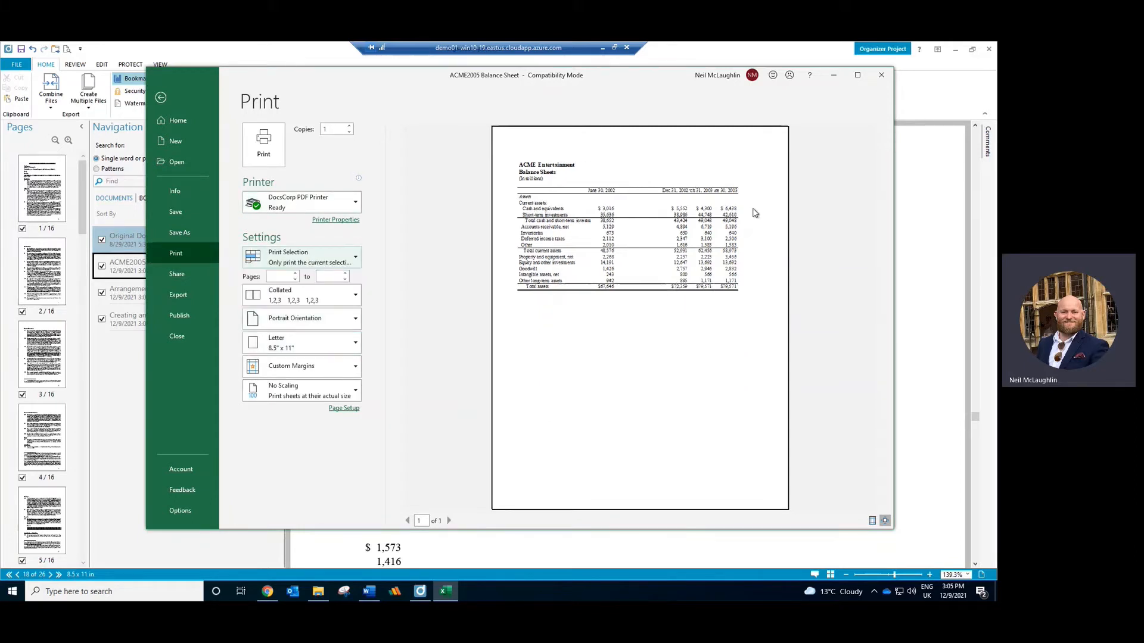
pyautogui.click(263, 146)
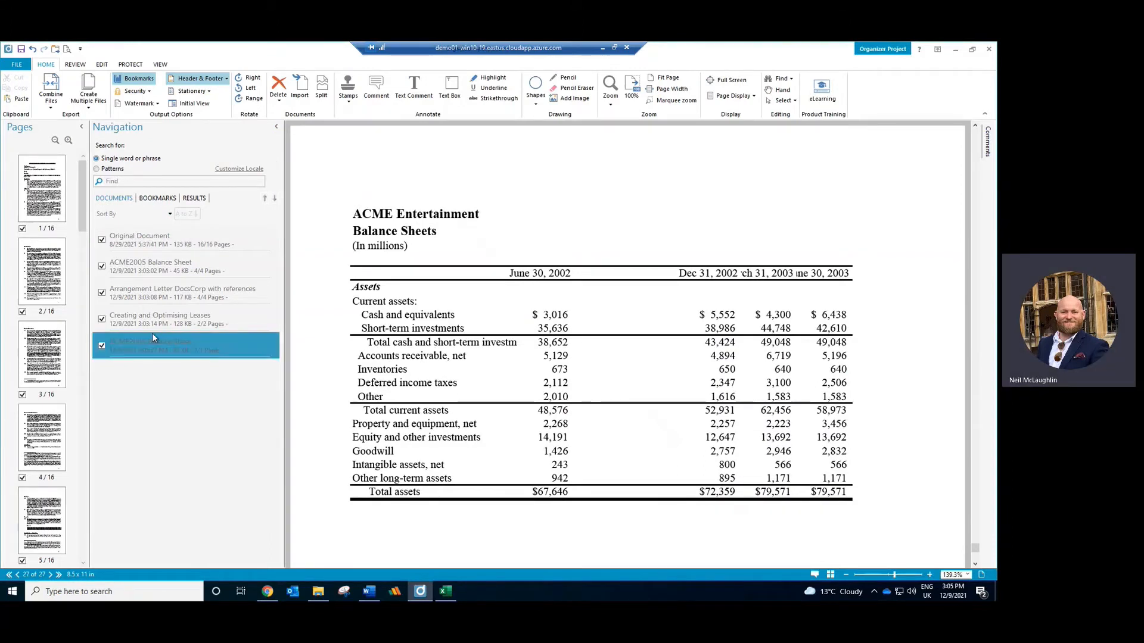
# Test text selection on the new balance sheet page, from the heading down to the Accounts receivable row.
pyautogui.moveTo(365, 215); pyautogui.dragTo(482, 282)
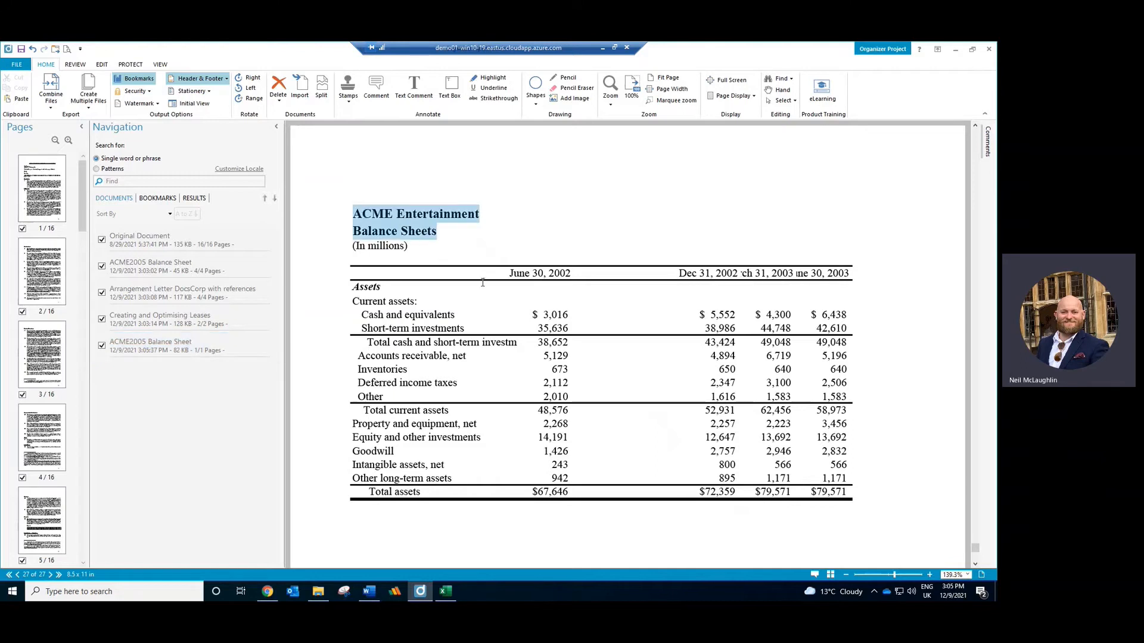
pyautogui.moveTo(549, 337); pyautogui.dragTo(612, 408)
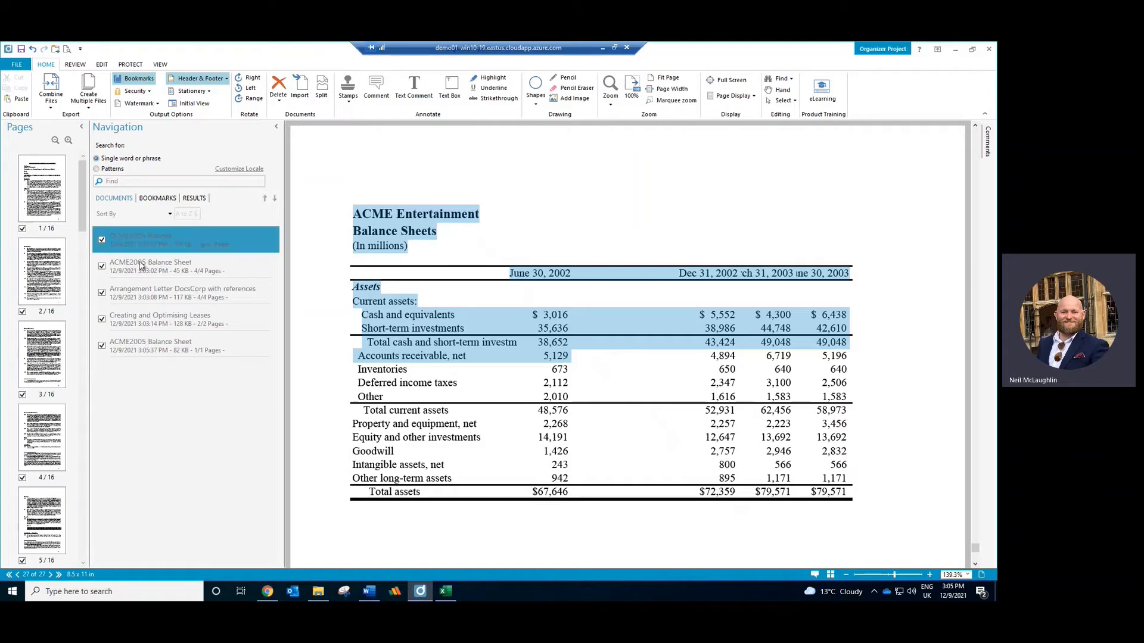
# Move the new one-page ACME2005 Balance Sheet directly below Original Document in the document list.
pyautogui.click(152, 357)
pyautogui.moveTo(152, 358); pyautogui.dragTo(158, 278)
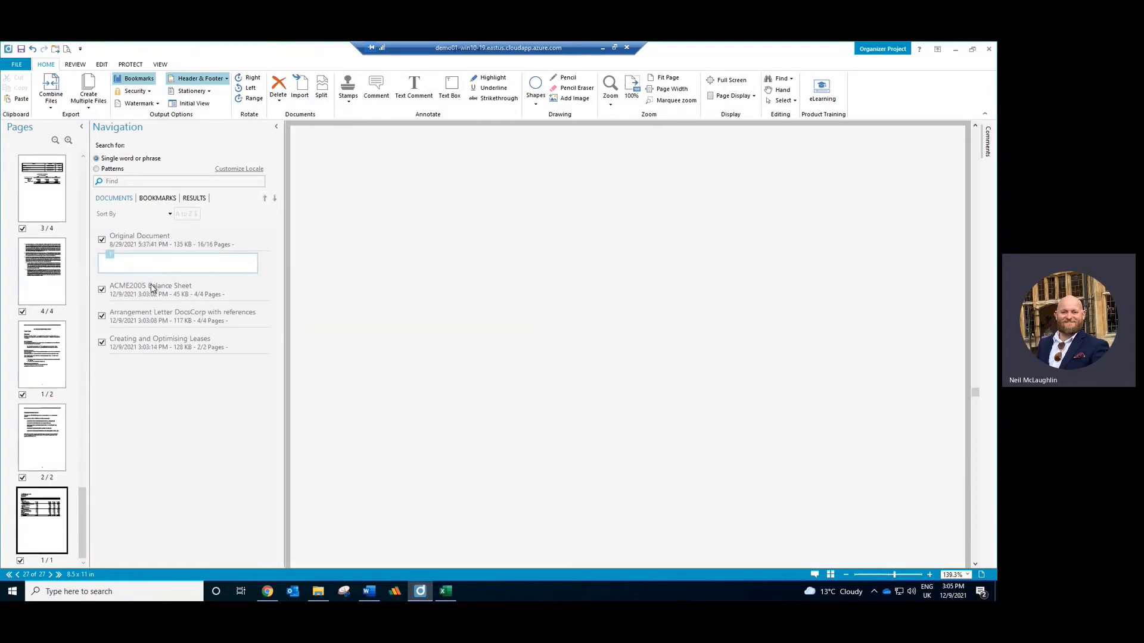
# Delete the old four-page ACME2005 Balance Sheet from the project.
pyautogui.click(156, 288)
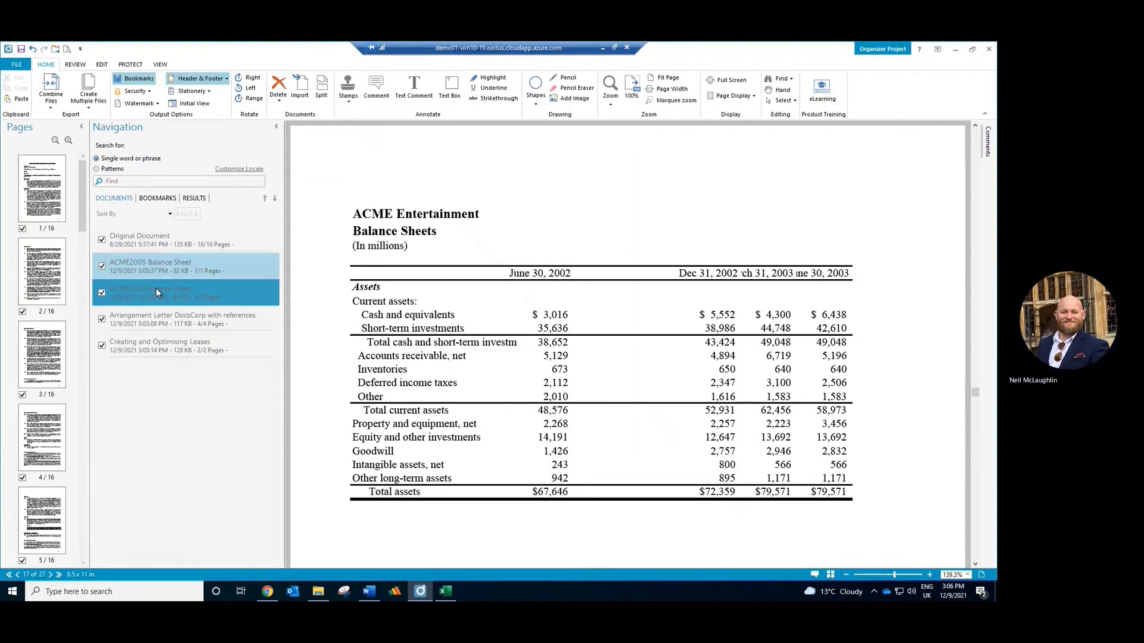
pyautogui.rightClick(156, 288)
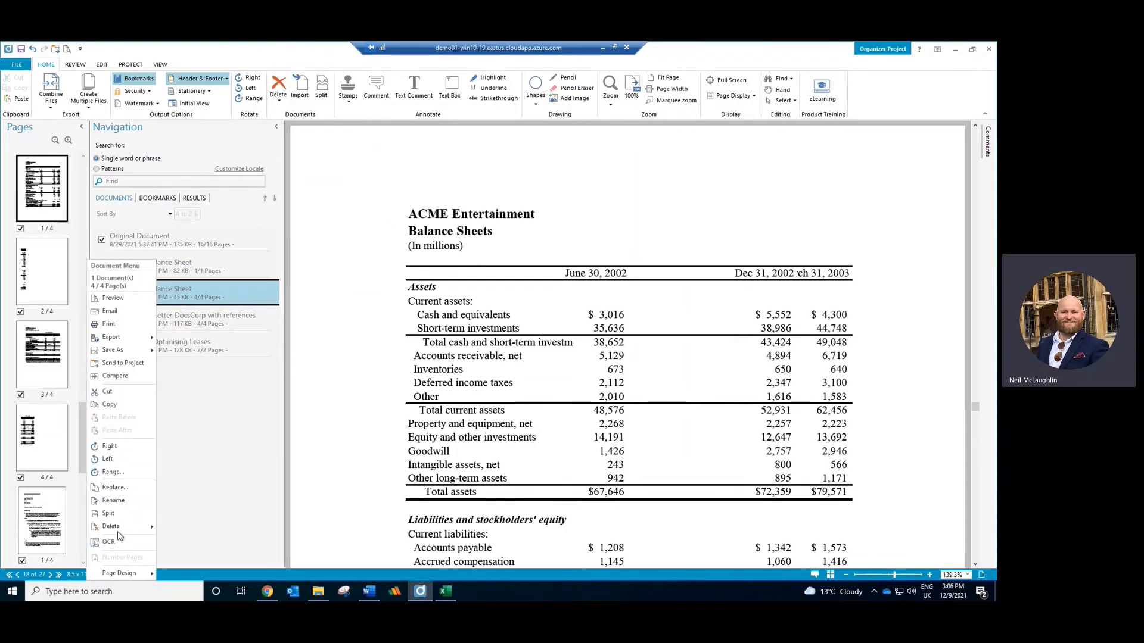
pyautogui.moveTo(127, 535)
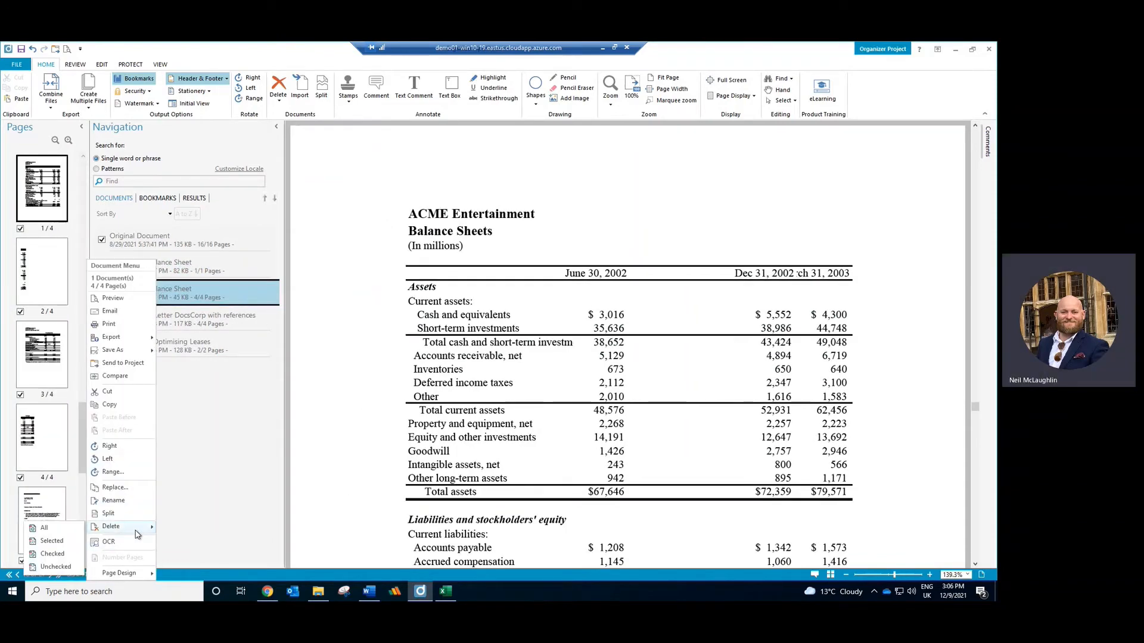
pyautogui.click(56, 533)
pyautogui.click(533, 352)
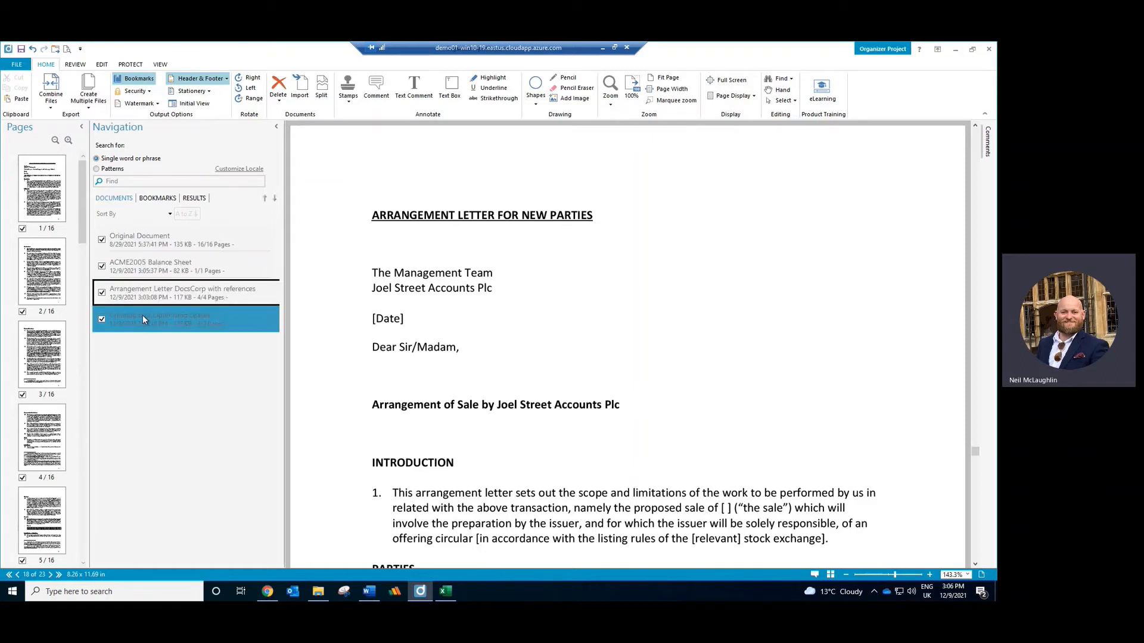
# In the full-page thumbnail overview, exclude pages 7 and 15 of the 16-page Original Document from the output.
pyautogui.click(831, 576)
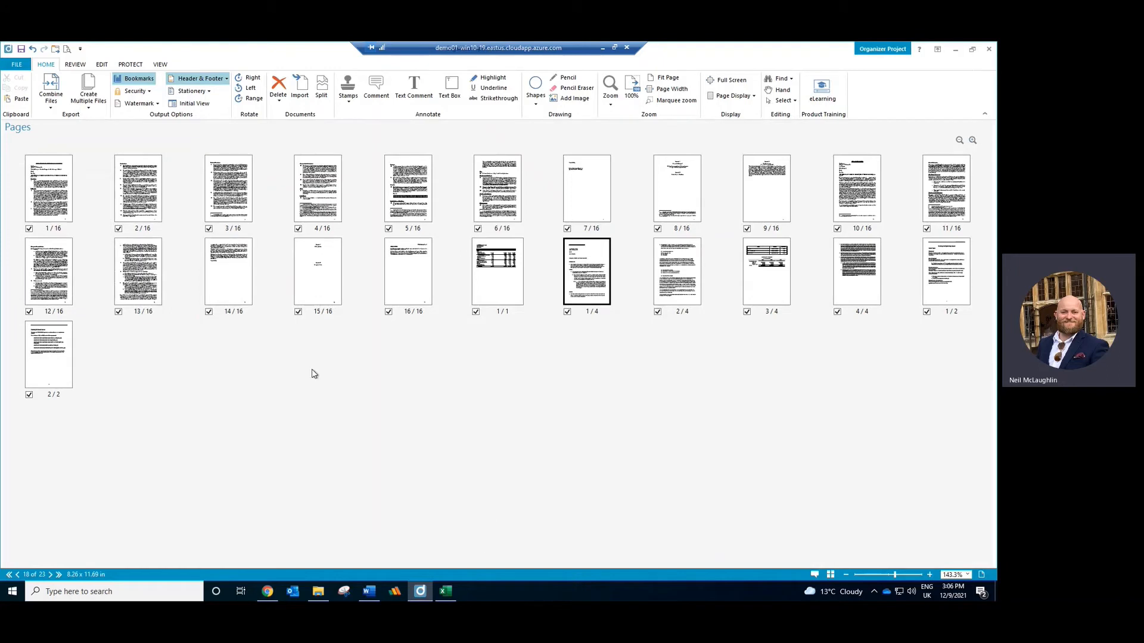
pyautogui.click(309, 280)
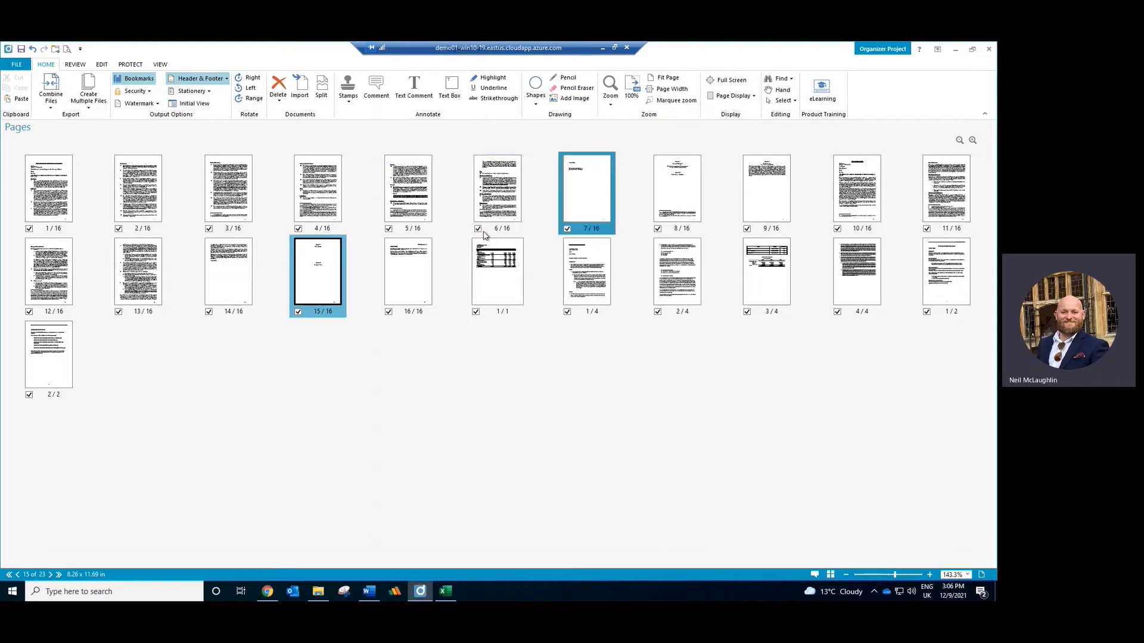
pyautogui.click(298, 312)
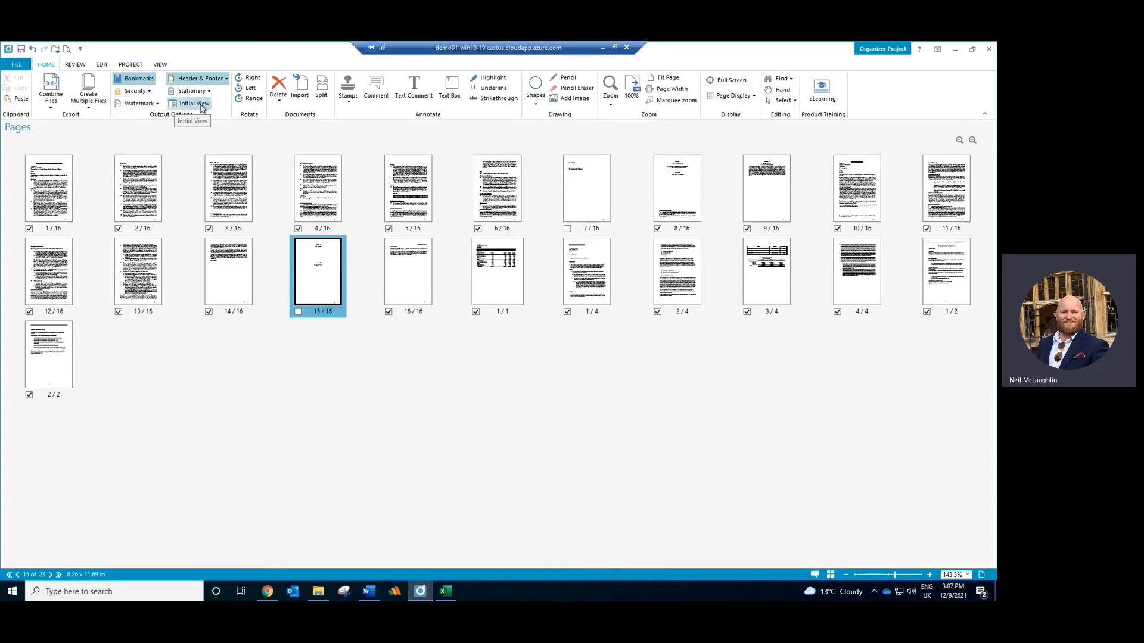
# Apply the CONFIDENTIAL 1 watermark to the output.
pyautogui.click(158, 104)
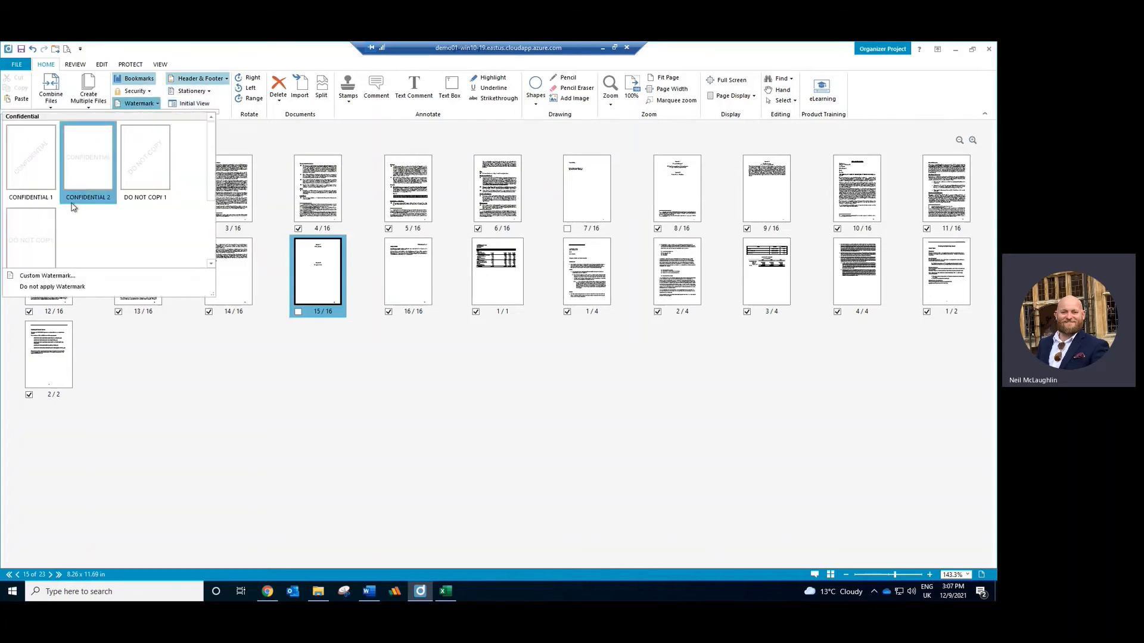
pyautogui.click(27, 167)
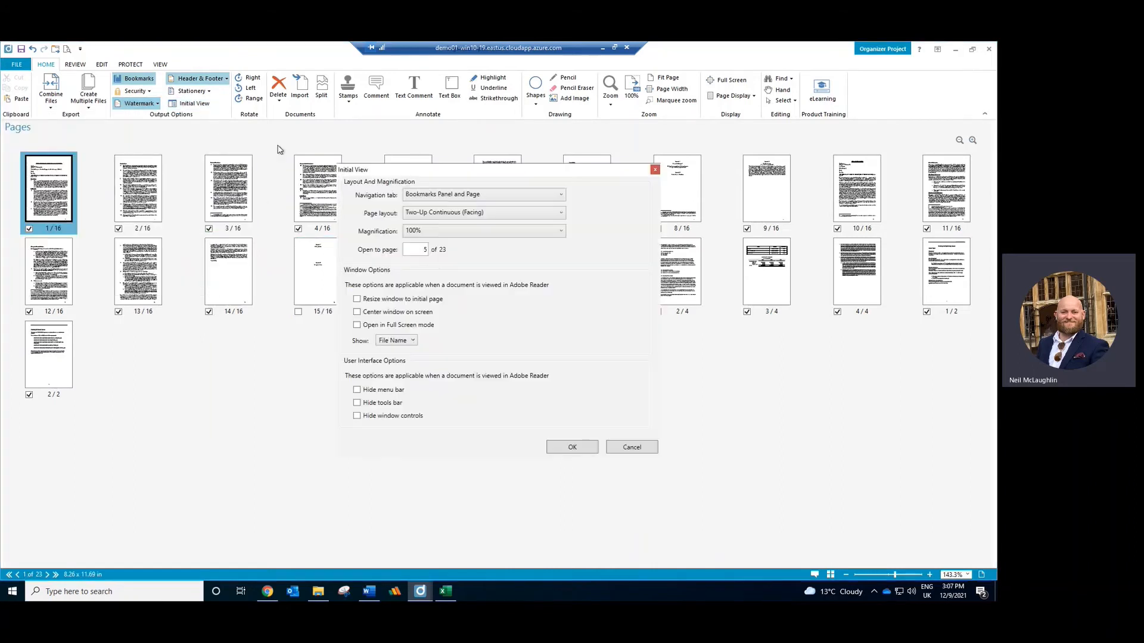
# Set the output's initial view to Bookmarks Panel and Page, Two-Up Continuous (Facing) layout and 100% magnification, opening to page 5.
pyautogui.click(193, 103)
pyautogui.click(464, 197)
pyautogui.click(444, 220)
pyautogui.click(451, 215)
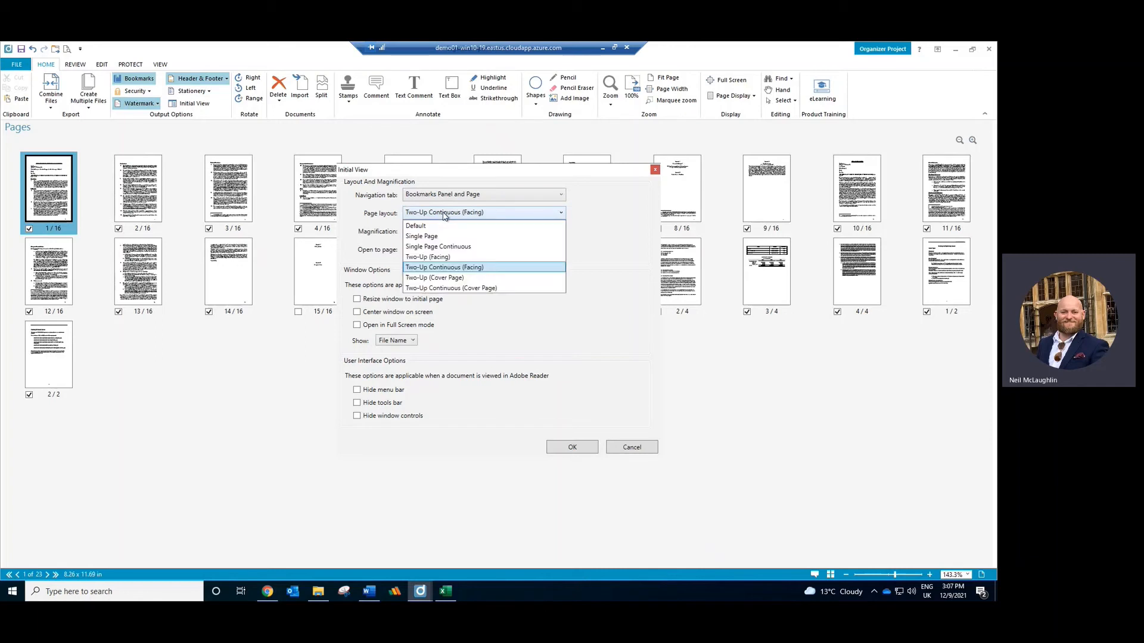
pyautogui.click(444, 263)
pyautogui.click(442, 233)
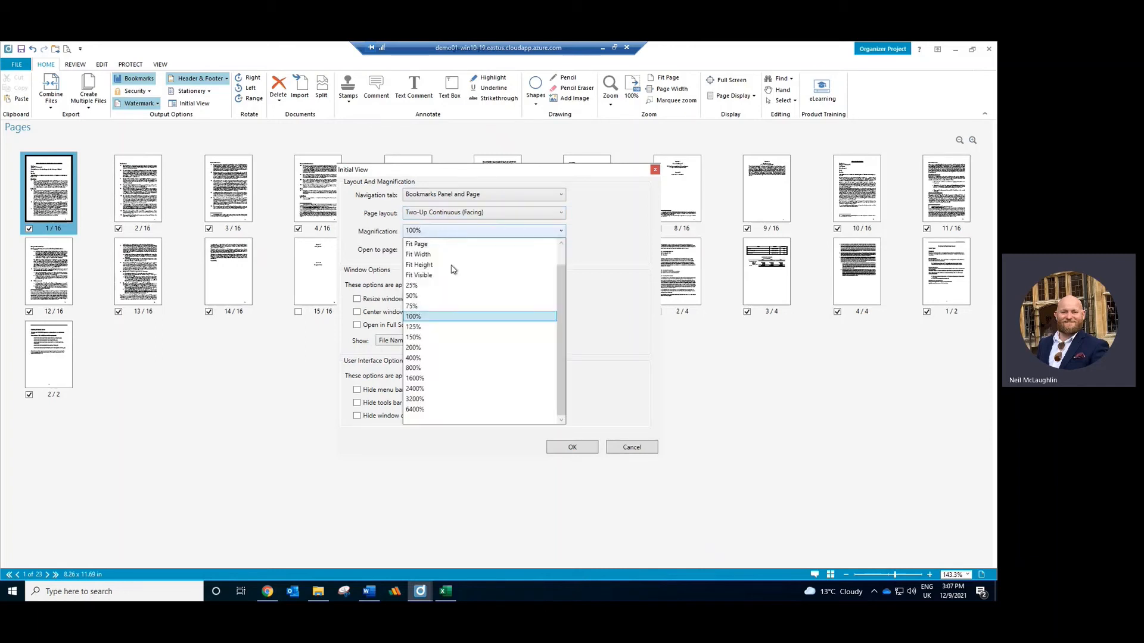
pyautogui.click(453, 316)
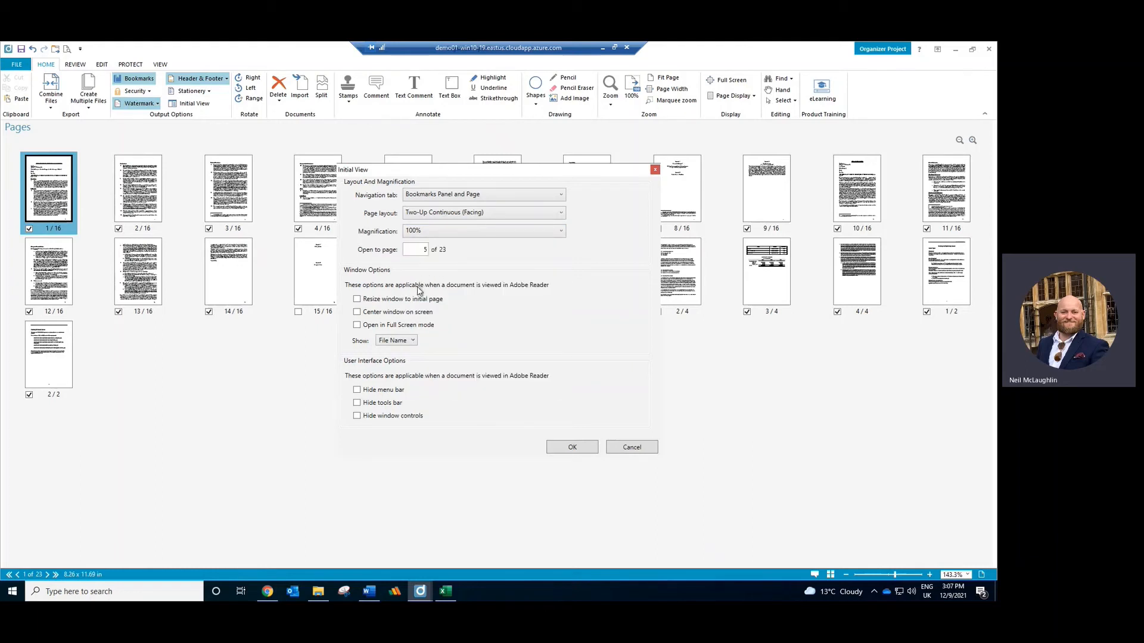
pyautogui.doubleClick(425, 252)
pyautogui.click(562, 450)
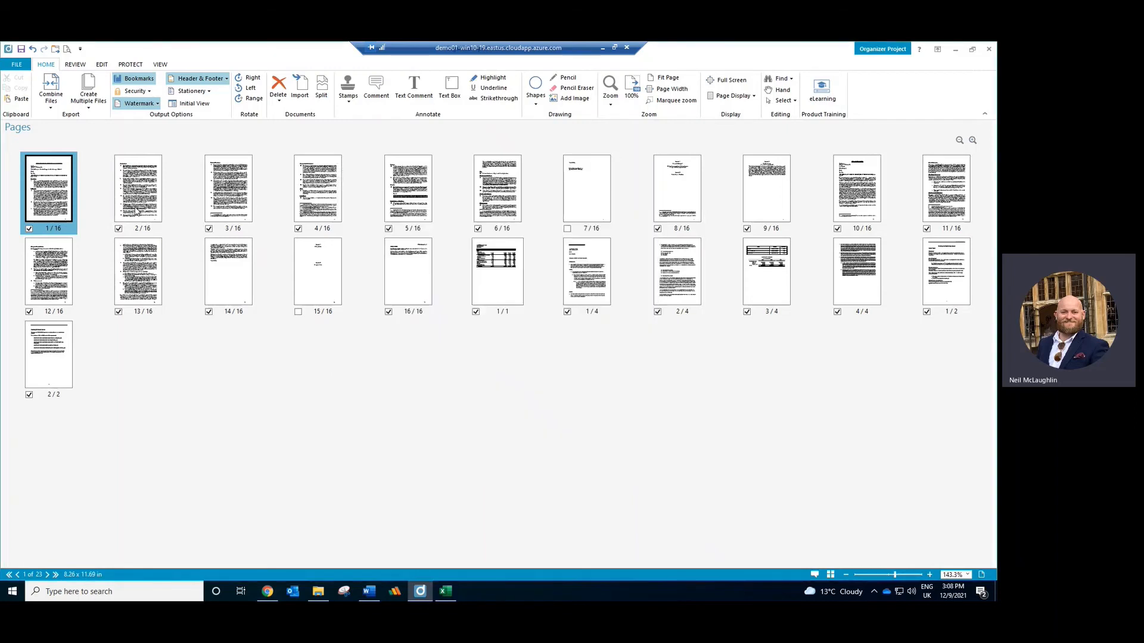
# Combine the files into a preview document and check the watermark and footer page number on page 5.
pyautogui.click(52, 109)
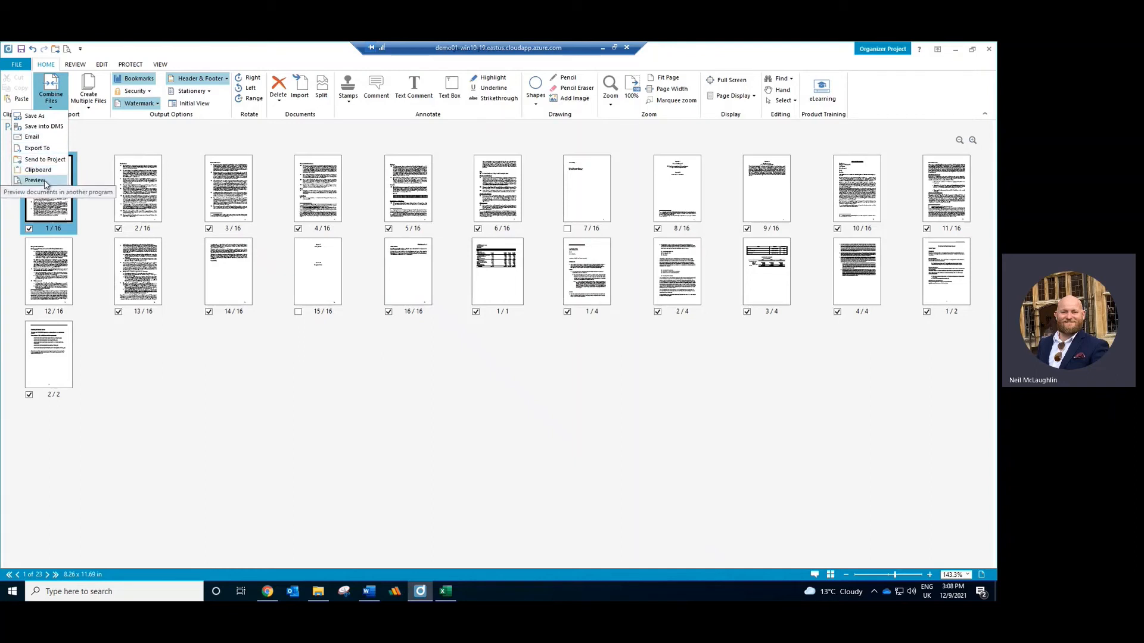
pyautogui.click(44, 180)
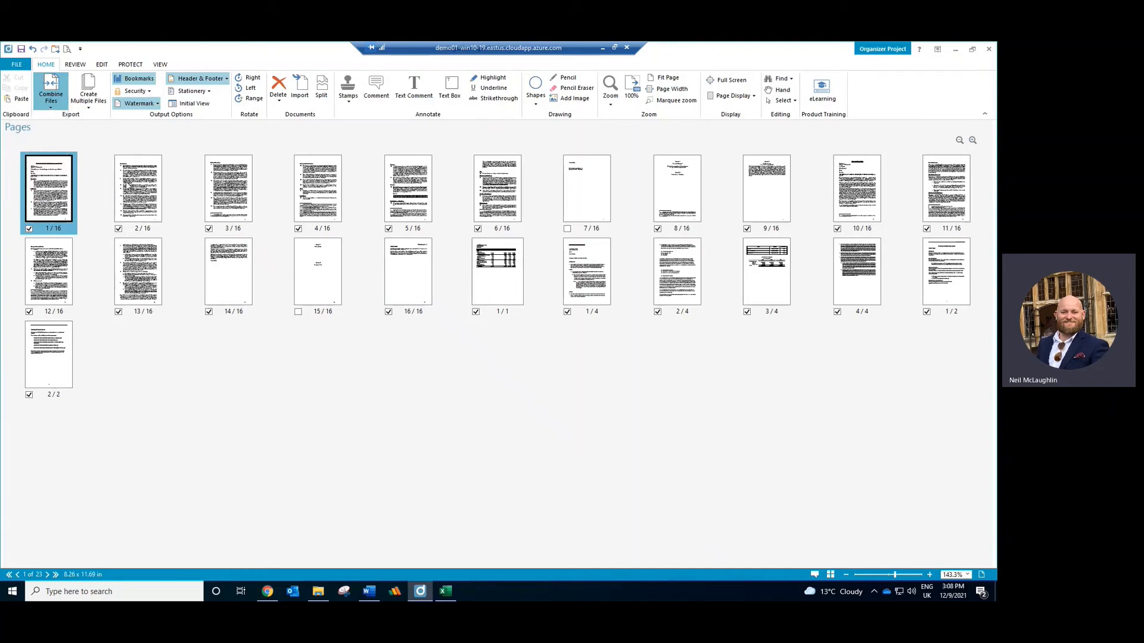
pyautogui.keyDown('ctrl'); pyautogui.click(252, 183); pyautogui.keyUp('ctrl')
pyautogui.doubleClick(252, 183)
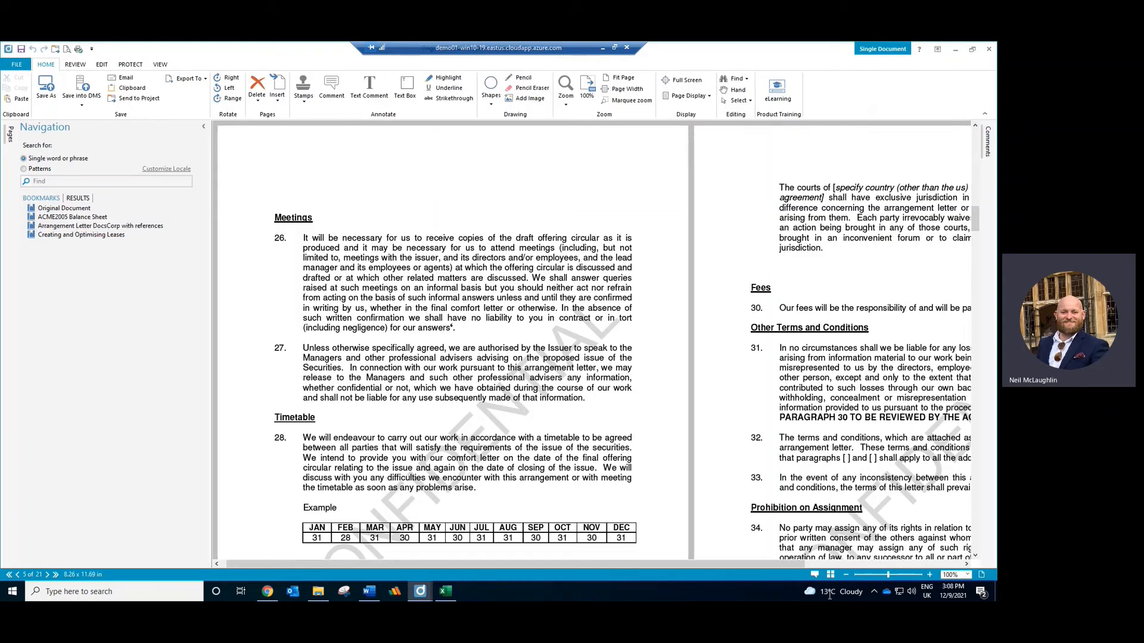
pyautogui.click(967, 574)
pyautogui.click(968, 575)
pyautogui.scroll(-3, 476, 363)
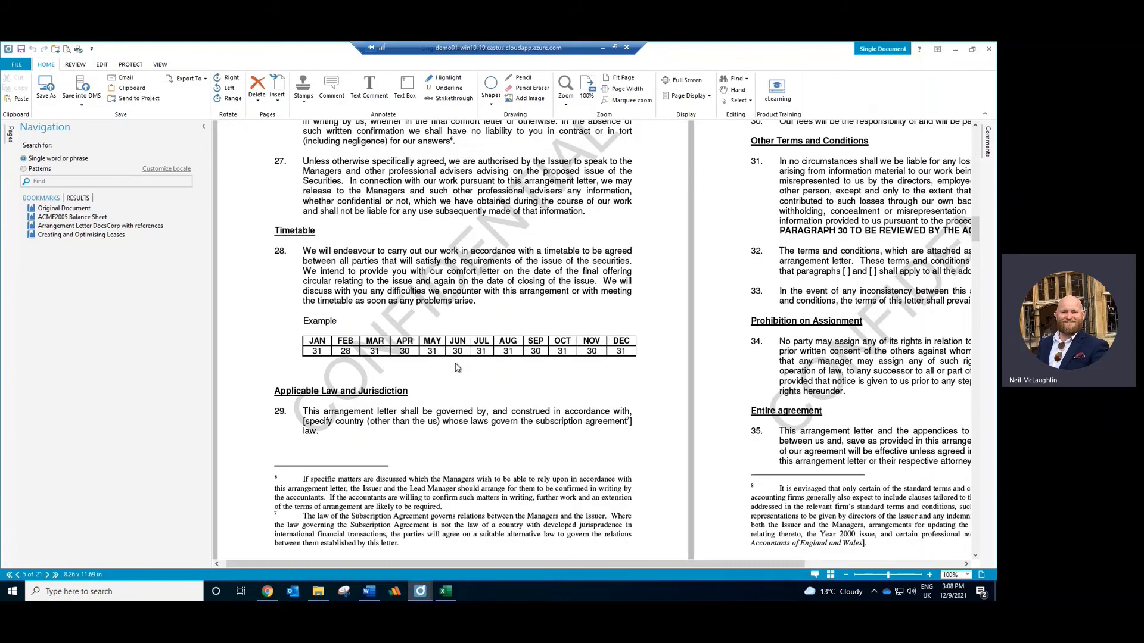
pyautogui.scroll(-1, 556, 357)
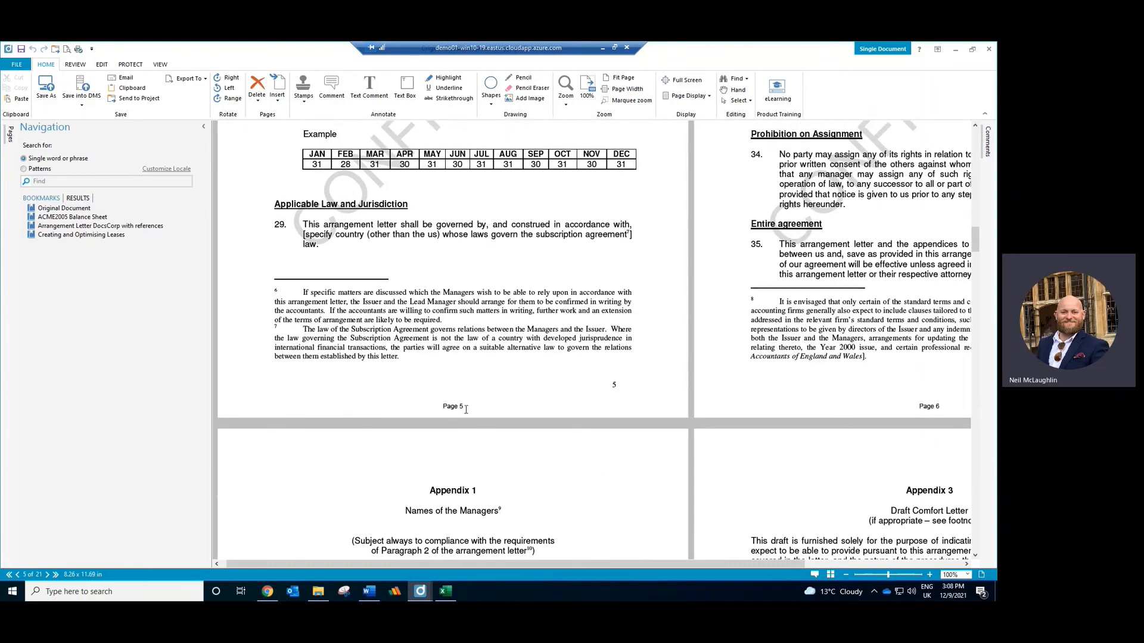
pyautogui.moveTo(467, 407); pyautogui.dragTo(435, 406)
pyautogui.scroll(3, 482, 326)
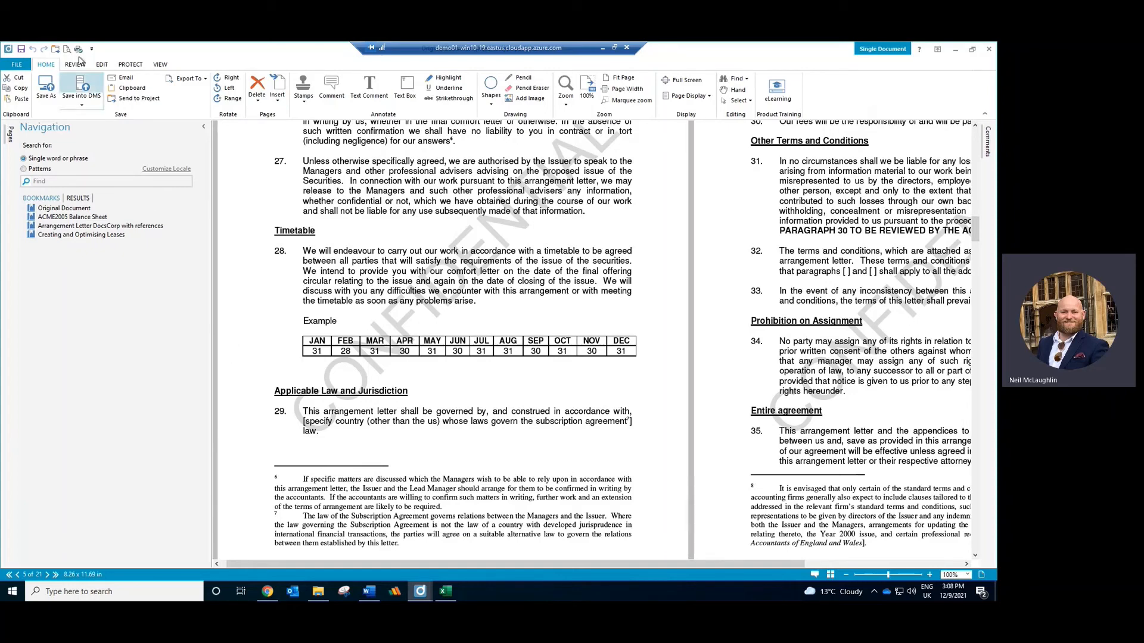
# Send the combined PDF as email attachments split from page 10, with one email per split.
pyautogui.click(123, 78)
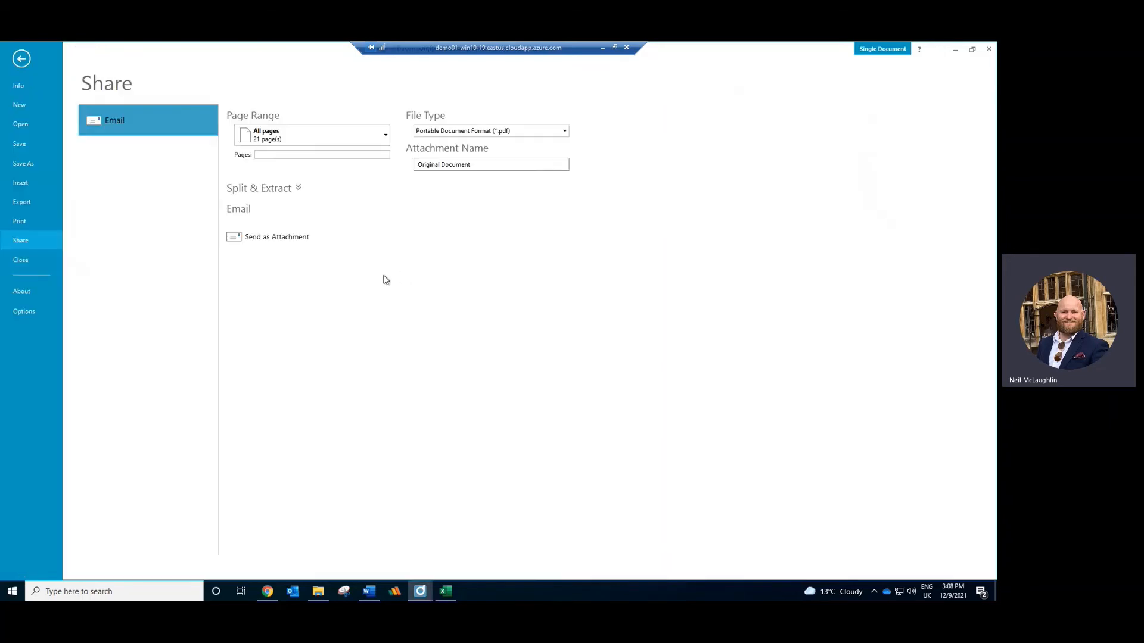
pyautogui.click(297, 189)
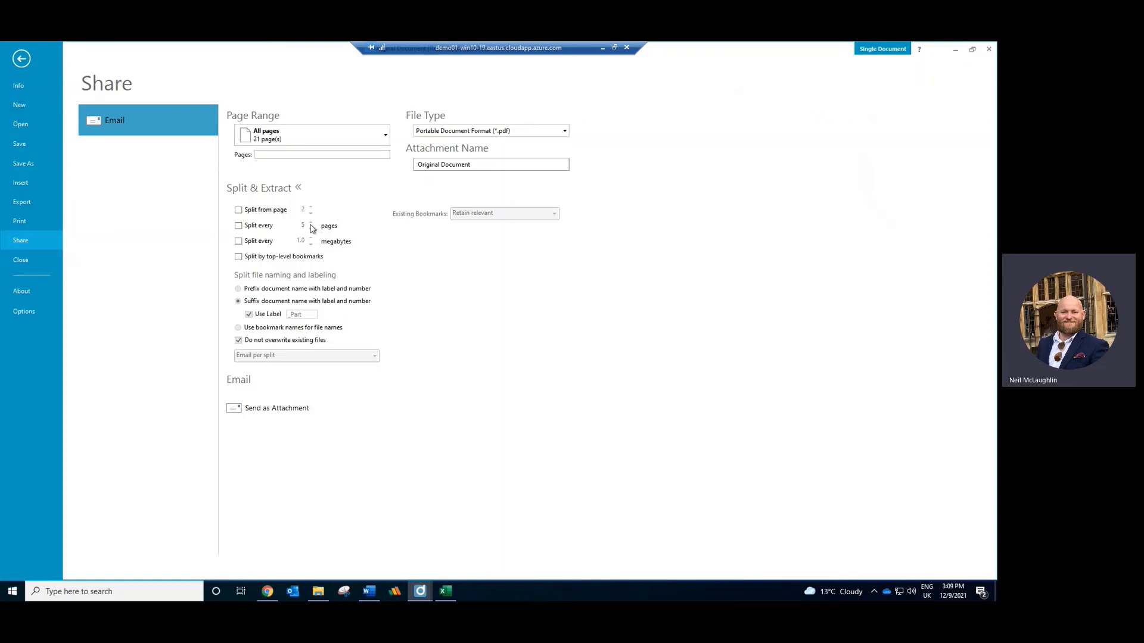
pyautogui.click(239, 211)
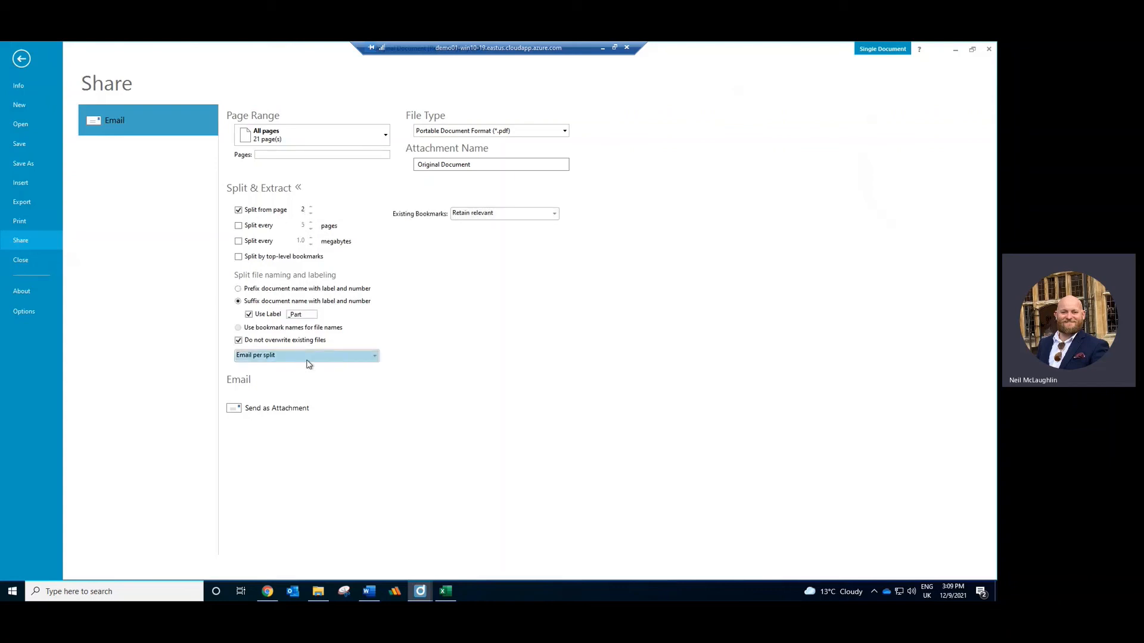
pyautogui.write('0')
pyautogui.write('10')
pyautogui.click(295, 414)
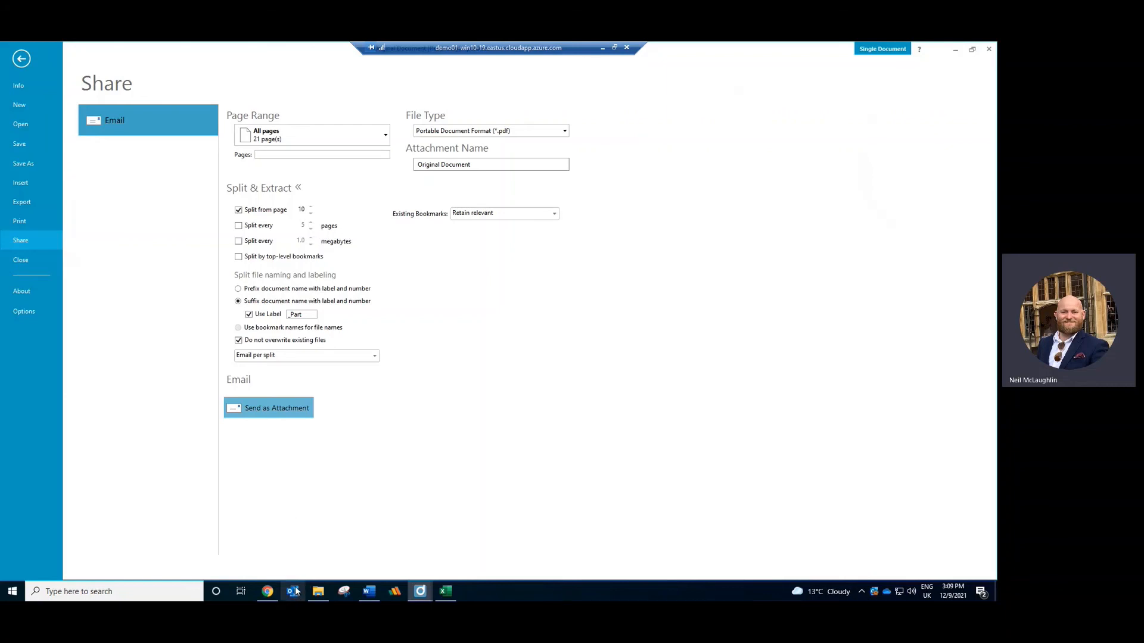
pyautogui.click(282, 410)
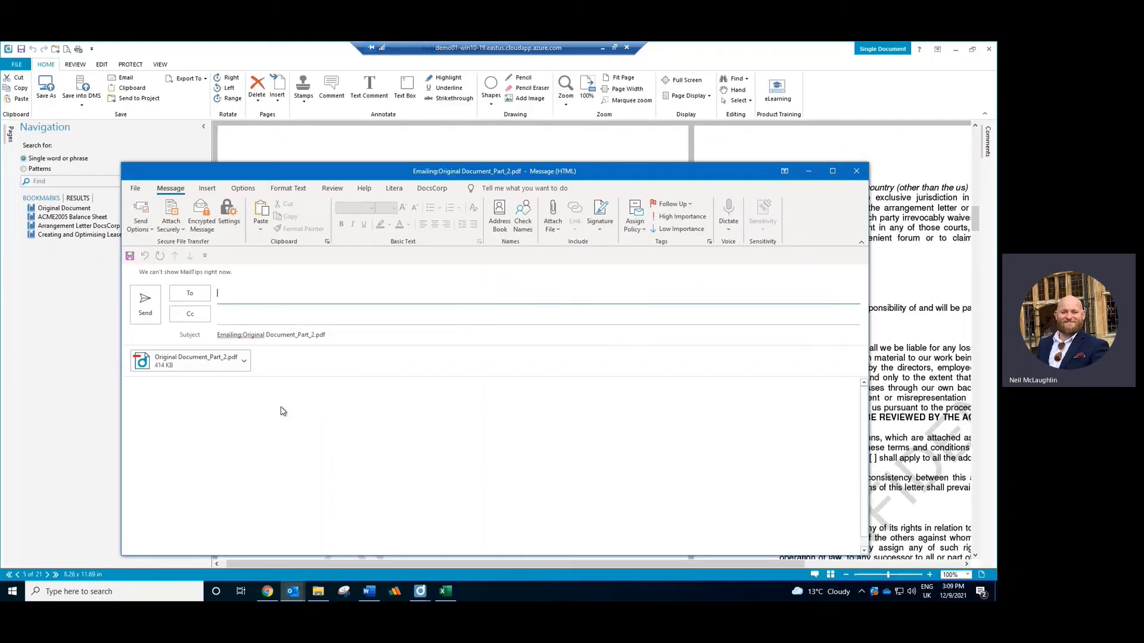
# Open the attached Original Document_Part_2.pdf from the email message and look through its first pages.
pyautogui.click(203, 363)
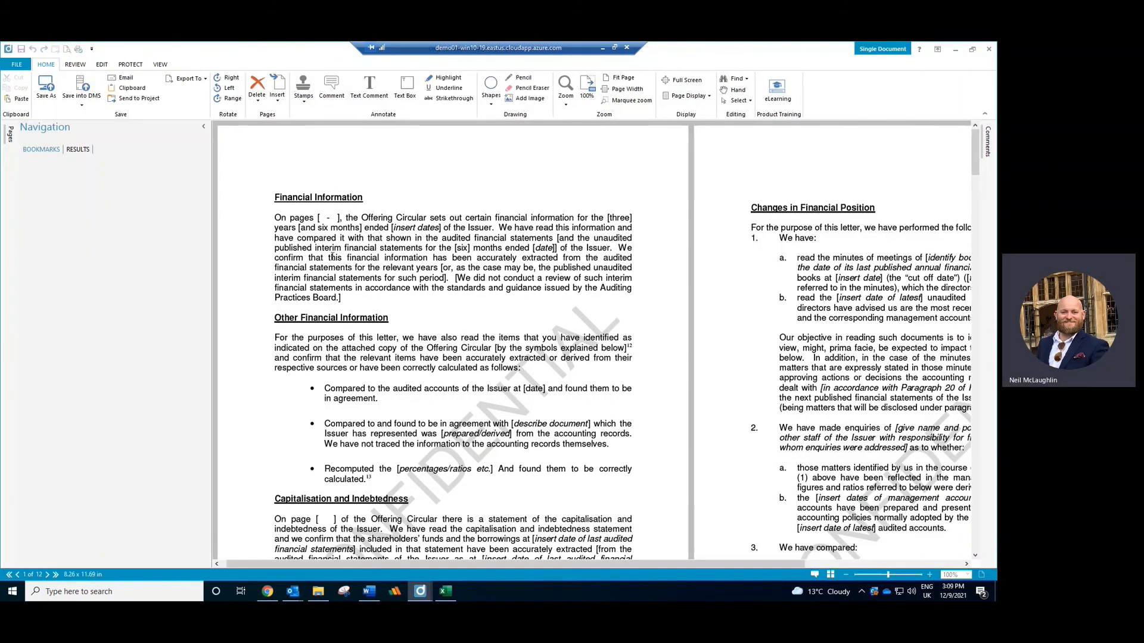
pyautogui.scroll(-6, 386, 277)
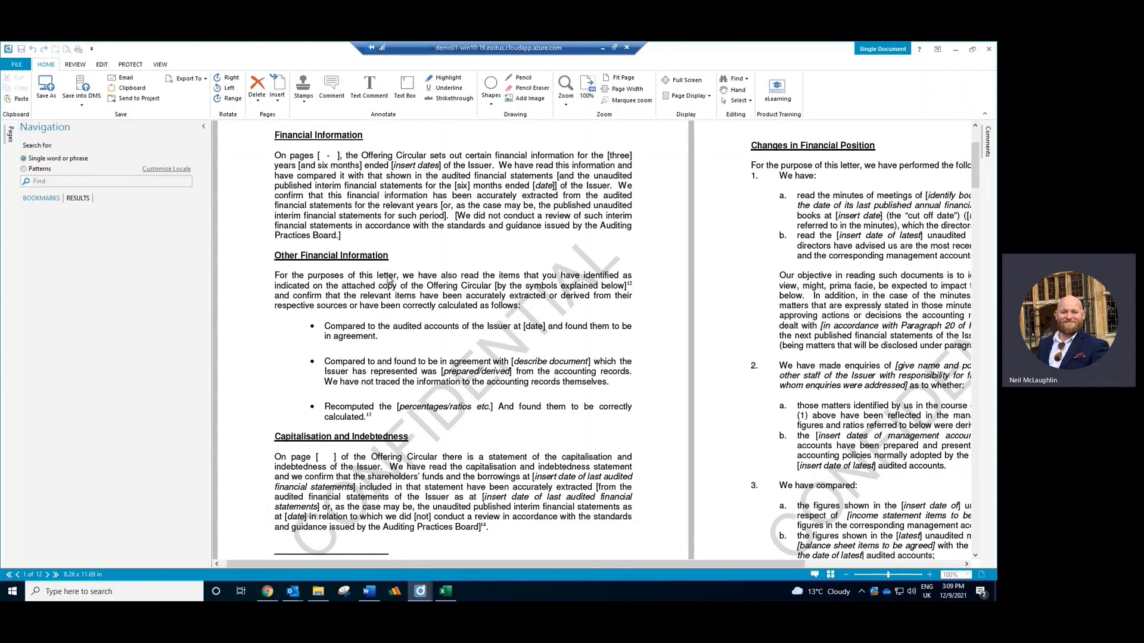